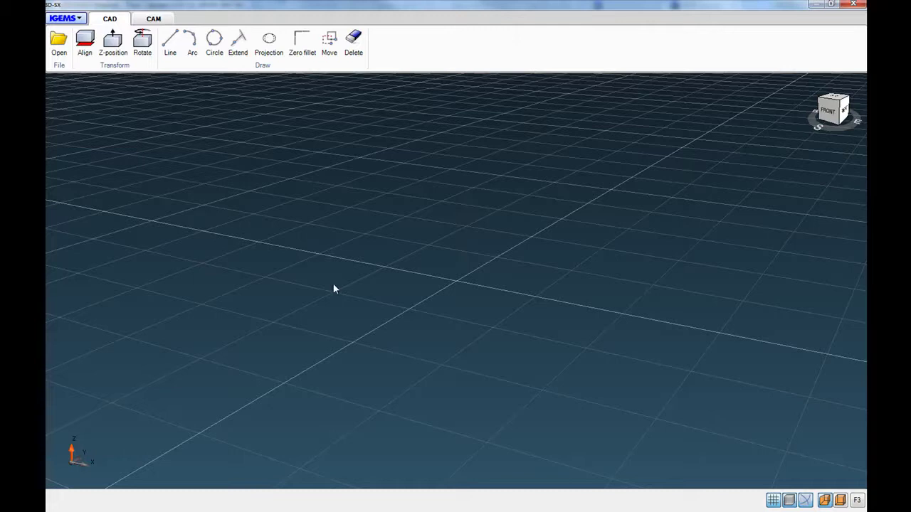
Bring up the Open dialog listing the part files in the 3D Models folder
left_click(60, 44)
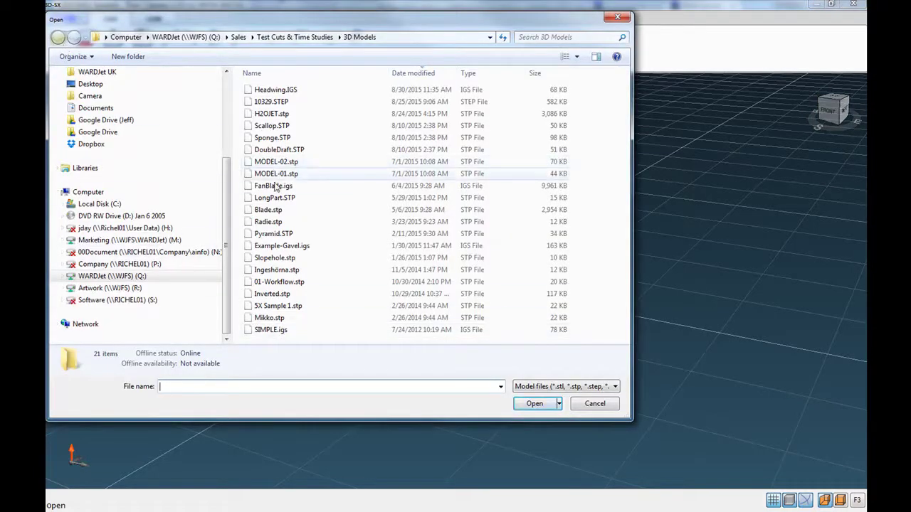
Load the part 5X Sample 1.stp as a solid model
left_click(267, 308)
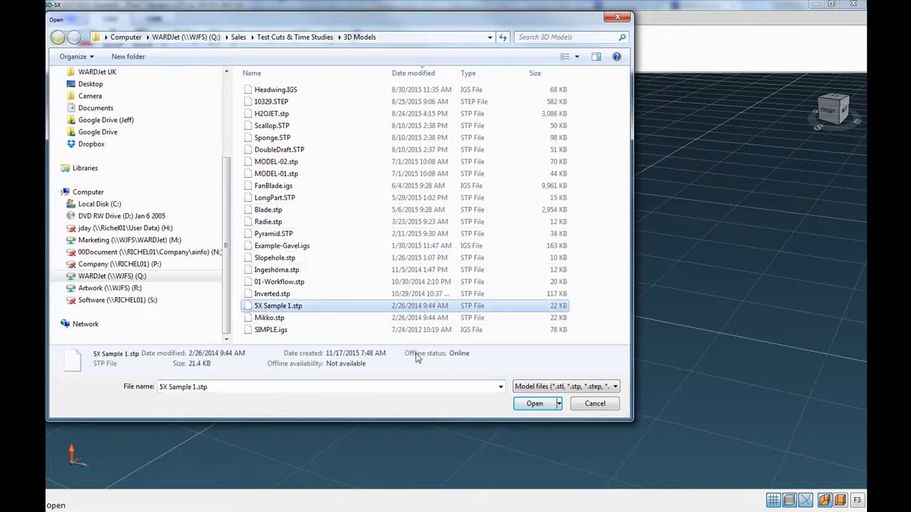
left_click(534, 404)
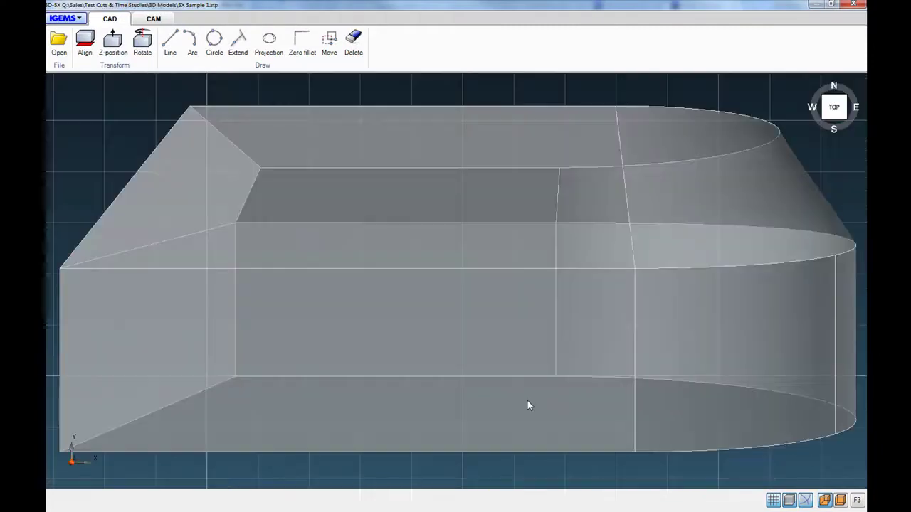
scroll(491, 359, "down", 3)
middle_click_drag(492, 362, 379, 383)
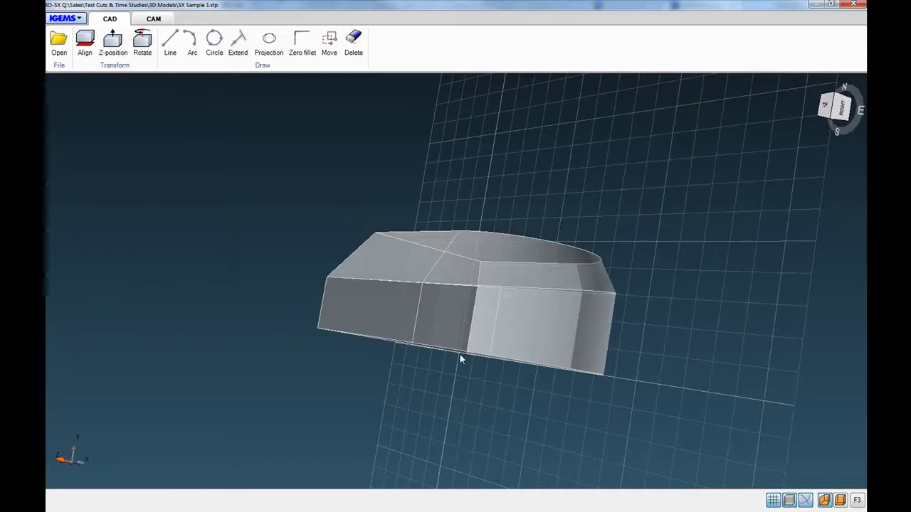
middle_click_drag(459, 359, 277, 185)
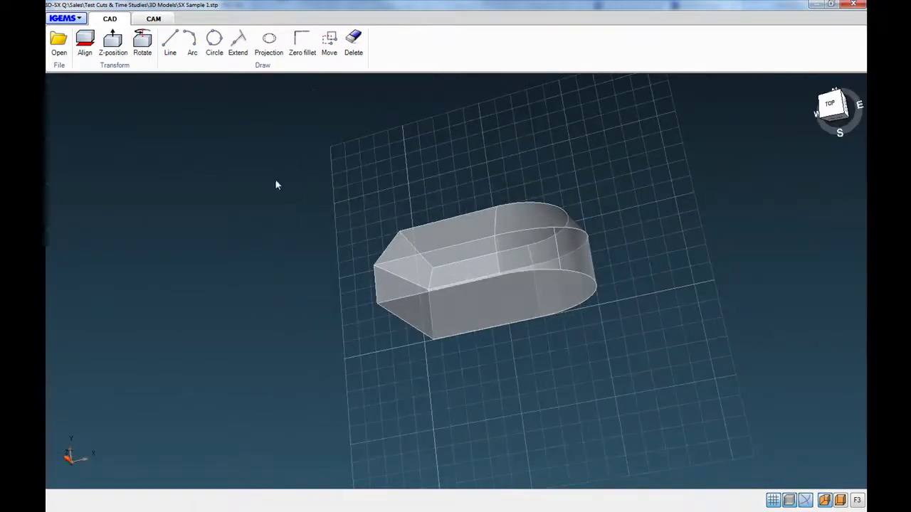
Align the part by surface so its large front face lies flat on the grid
left_click(84, 42)
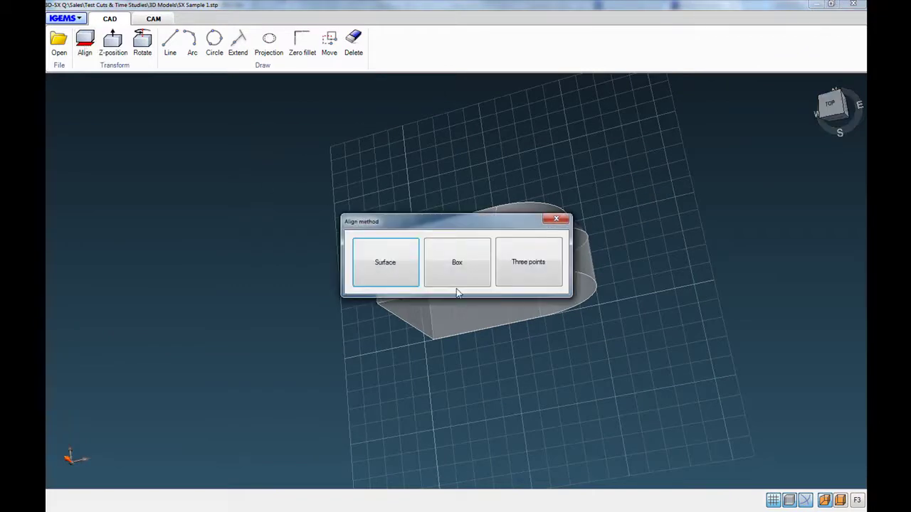
left_click(382, 259)
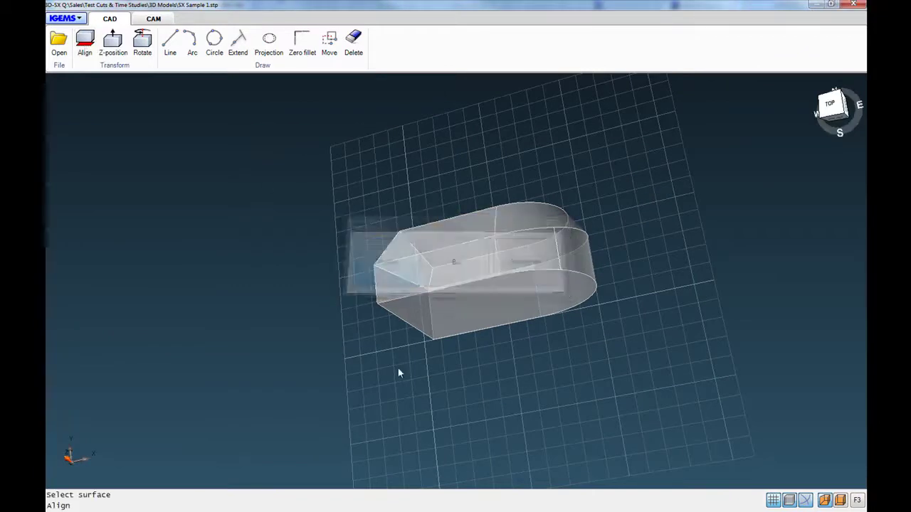
left_click(488, 306)
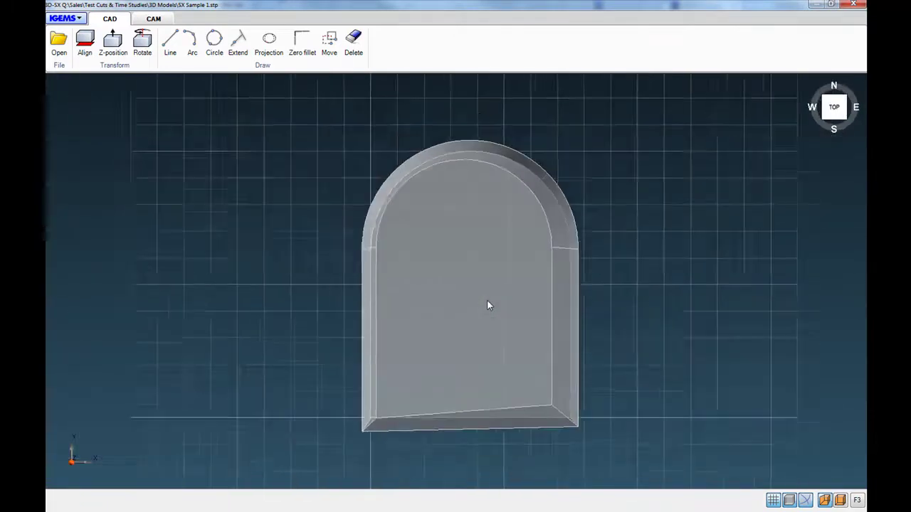
mouse_move(608, 307)
middle_mouse_down()
mouse_move(463, 269)
mouse_move(531, 257)
mouse_move(585, 267)
mouse_move(596, 291)
mouse_move(615, 287)
mouse_move(618, 301)
middle_mouse_up()
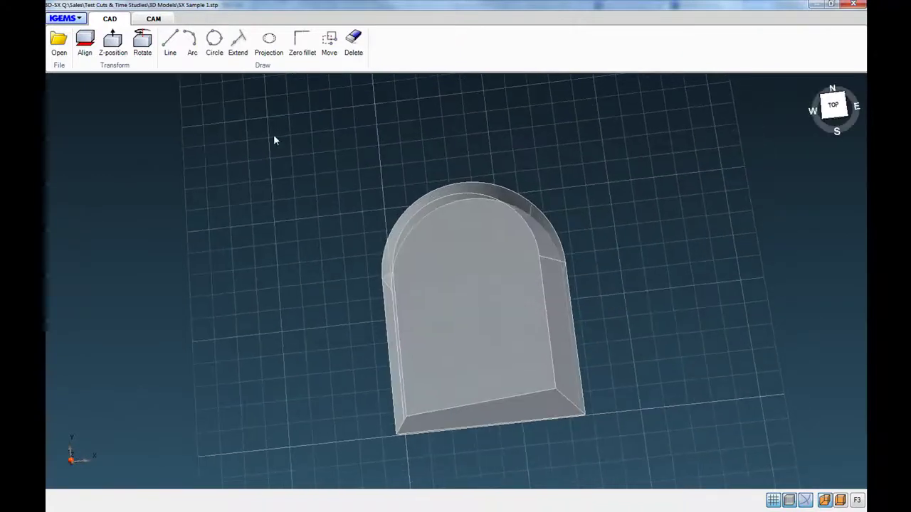
Rotate the part 90° about the Z axis so its rounded end points left
left_click(143, 41)
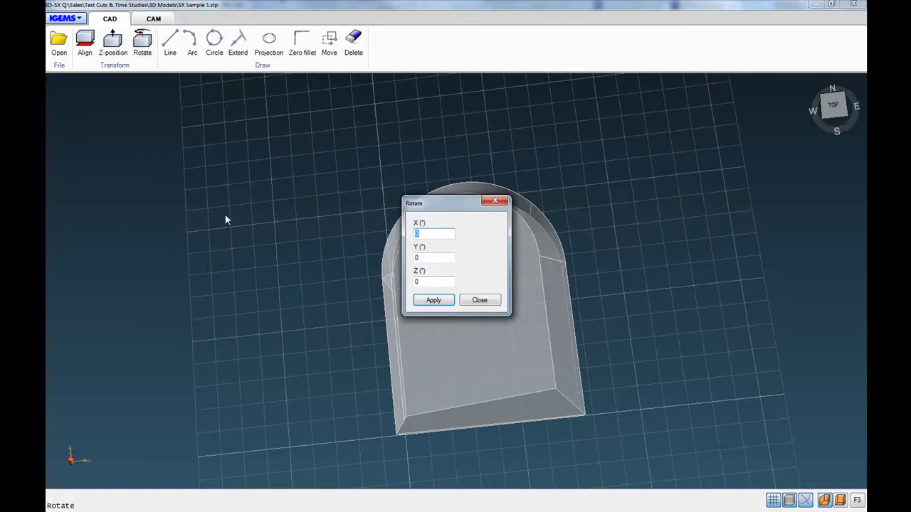
double_click(430, 281)
type("90")
key("Return")
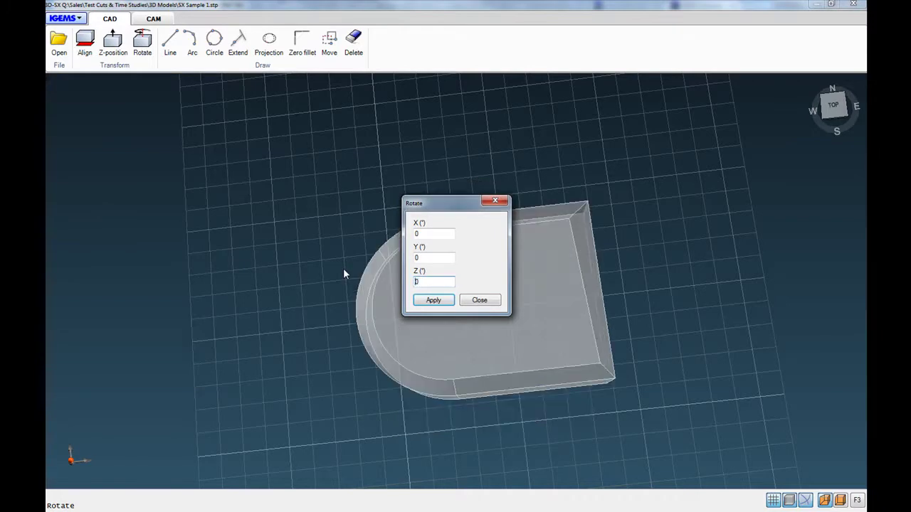
left_click(473, 302)
middle_click_drag(476, 305, 443, 231)
middle_click_drag(498, 263, 577, 306)
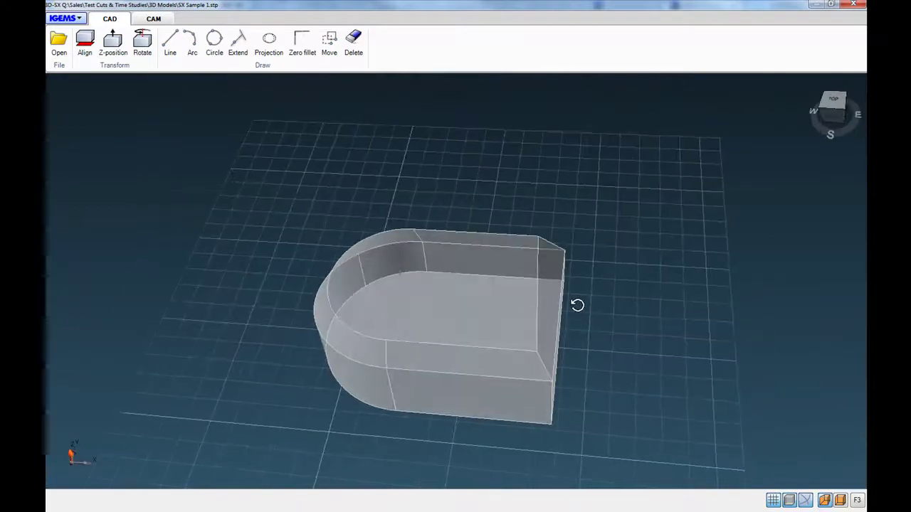
scroll(237, 134, "up", 1)
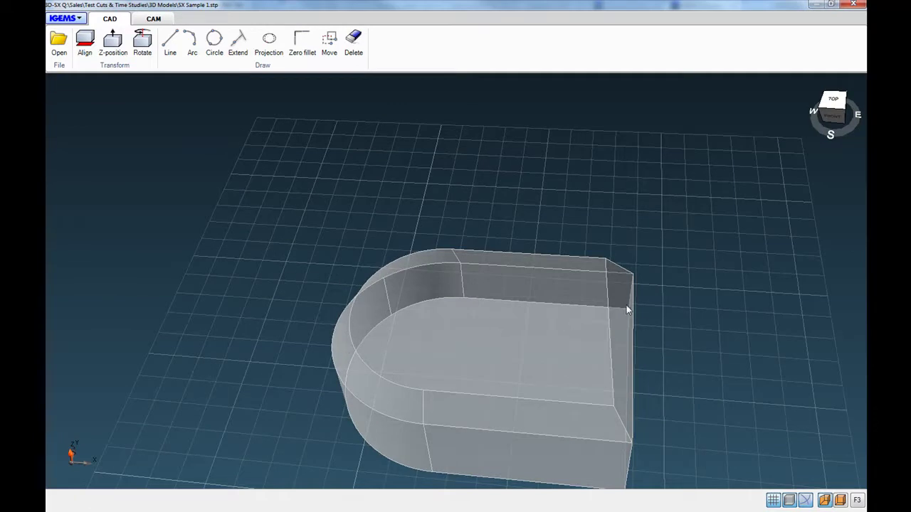
middle_click_drag(645, 324, 522, 318)
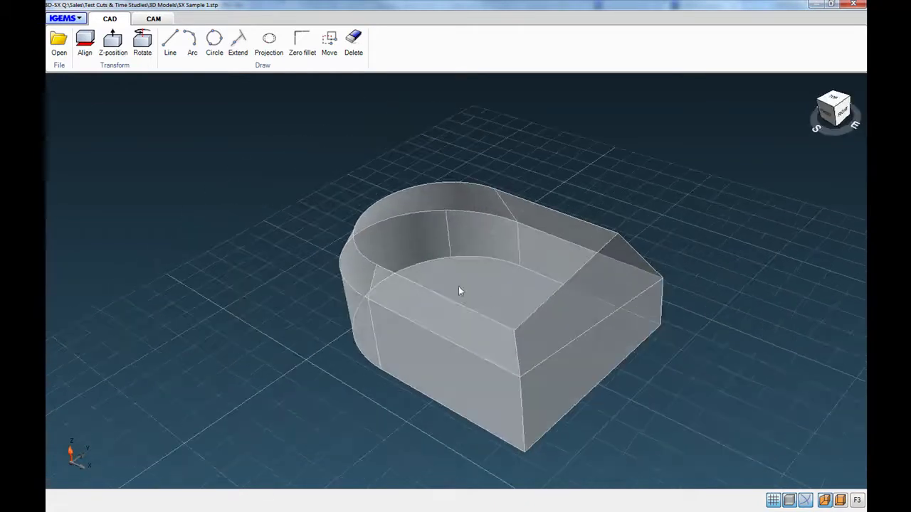
middle_click_drag(447, 254, 599, 235)
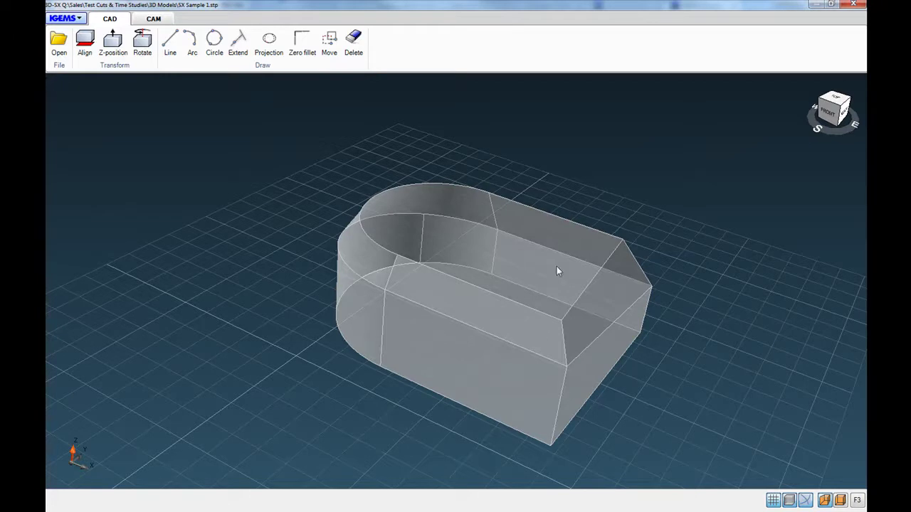
middle_click_drag(644, 302, 662, 291)
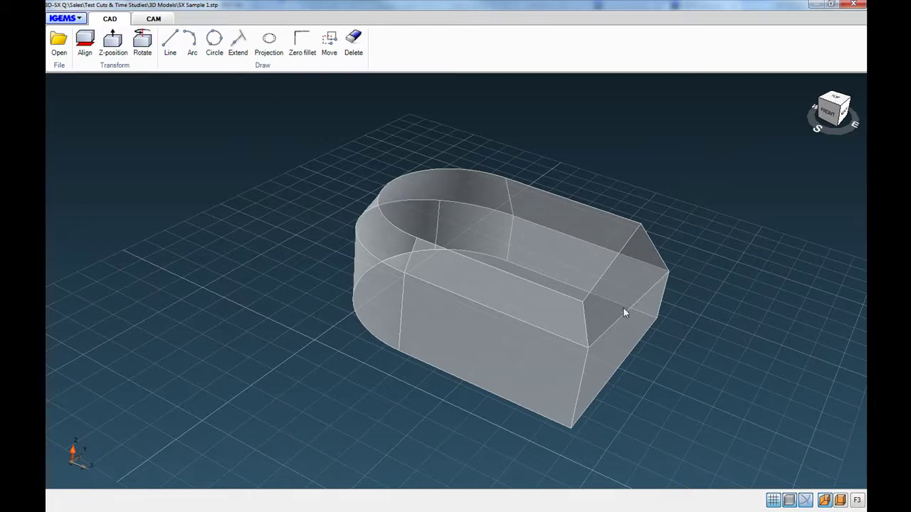
middle_click_drag(307, 174, 427, 270)
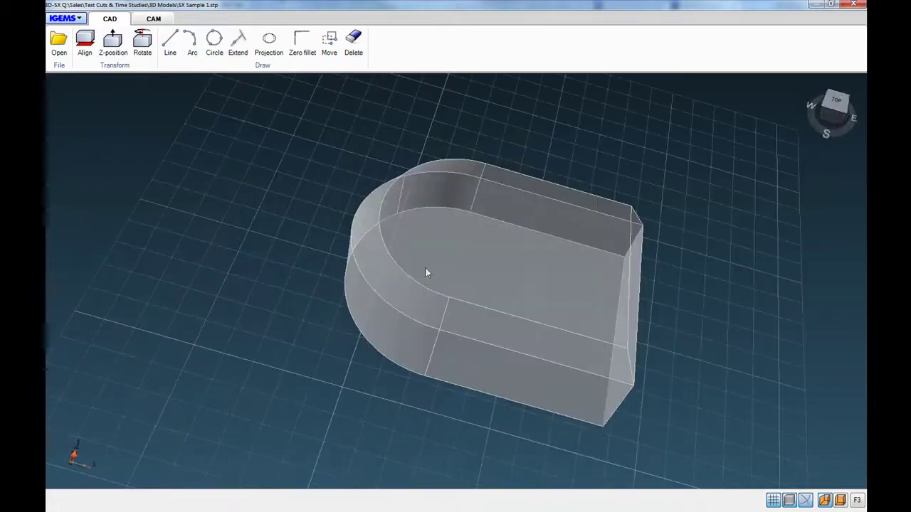
Create curve 1 from the outline of the part's top face
left_click(146, 19)
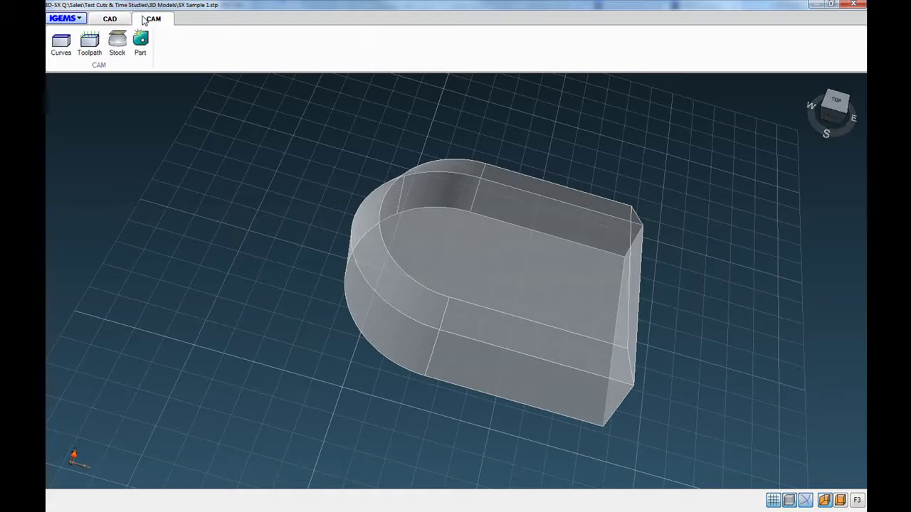
left_click(61, 42)
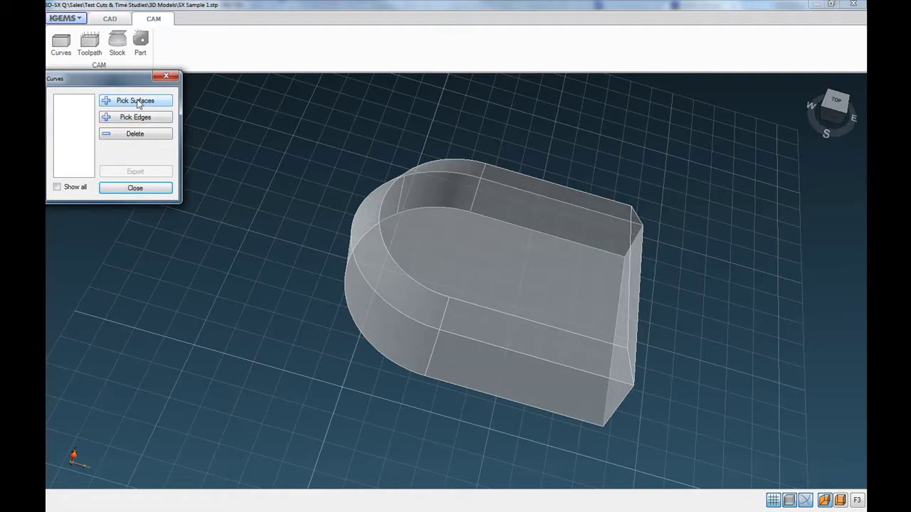
left_click(130, 103)
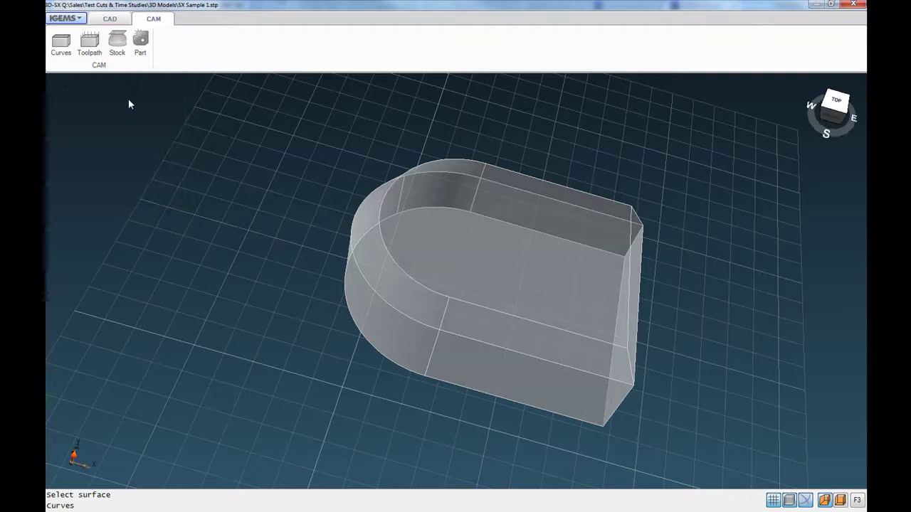
left_click(489, 226)
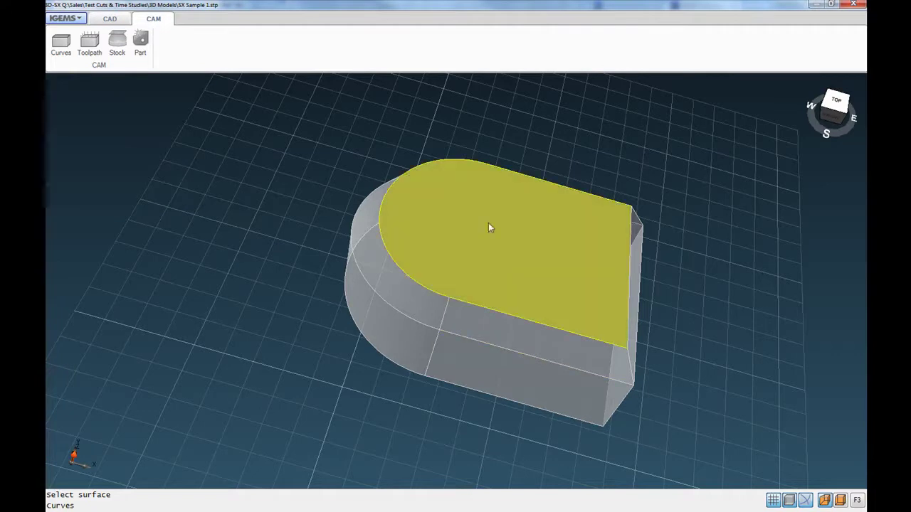
left_click(530, 242)
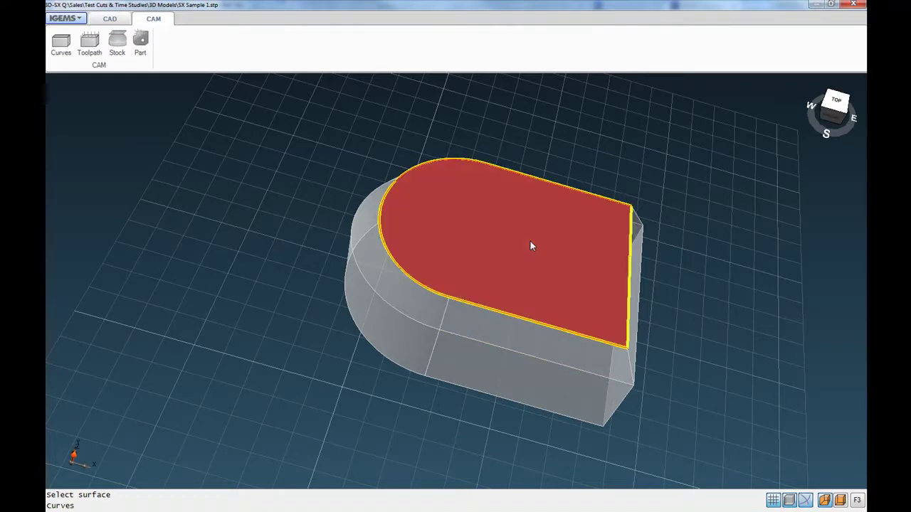
right_click(529, 240)
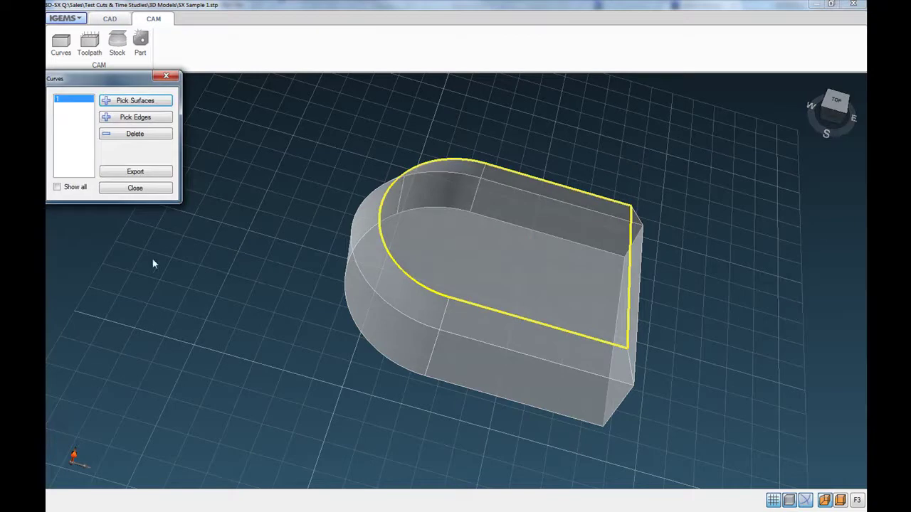
middle_click_drag(364, 263, 188, 256)
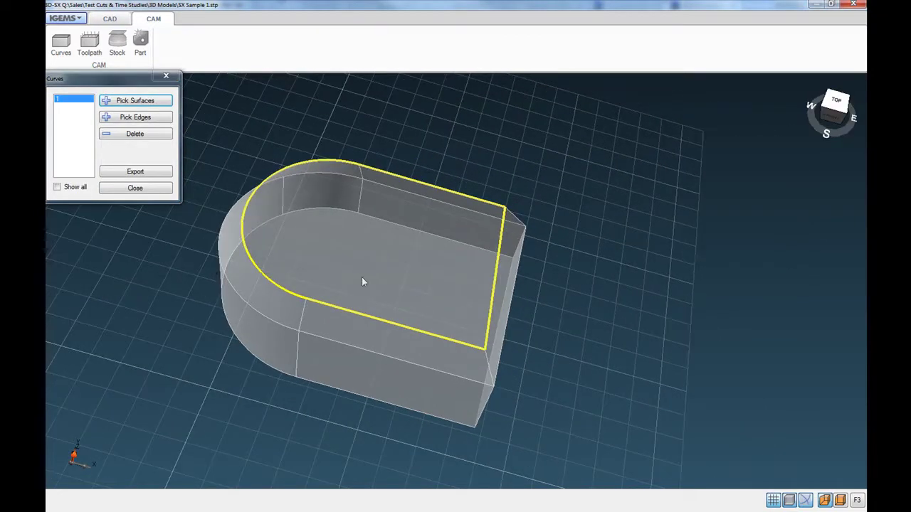
left_click(133, 118)
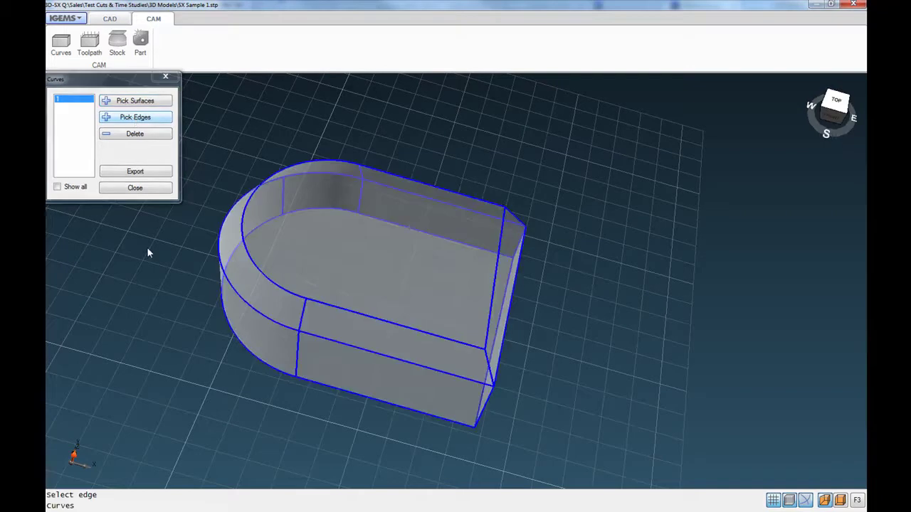
left_click(420, 367)
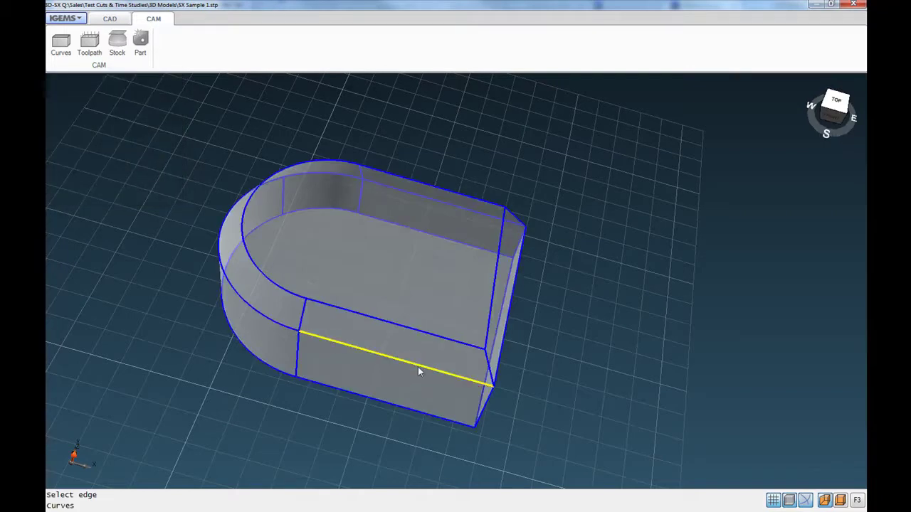
left_click(281, 327)
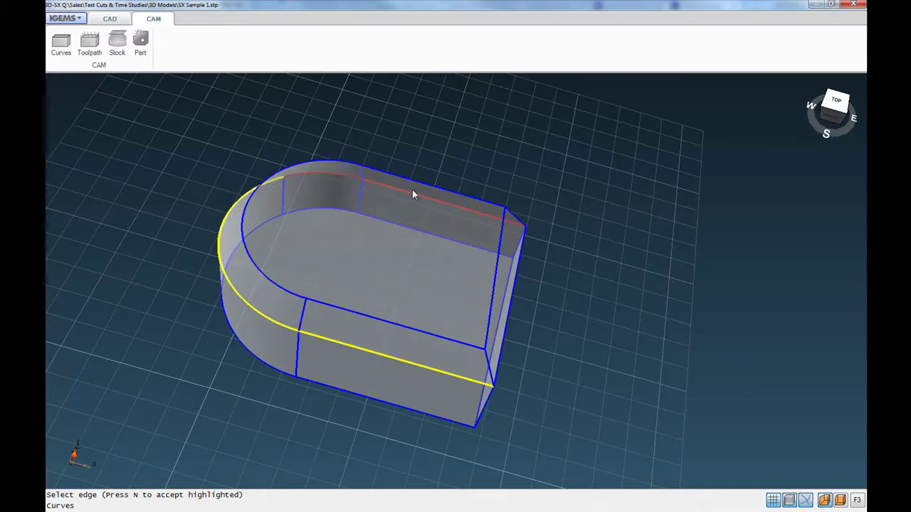
left_click(301, 182)
key("n")
key("n")
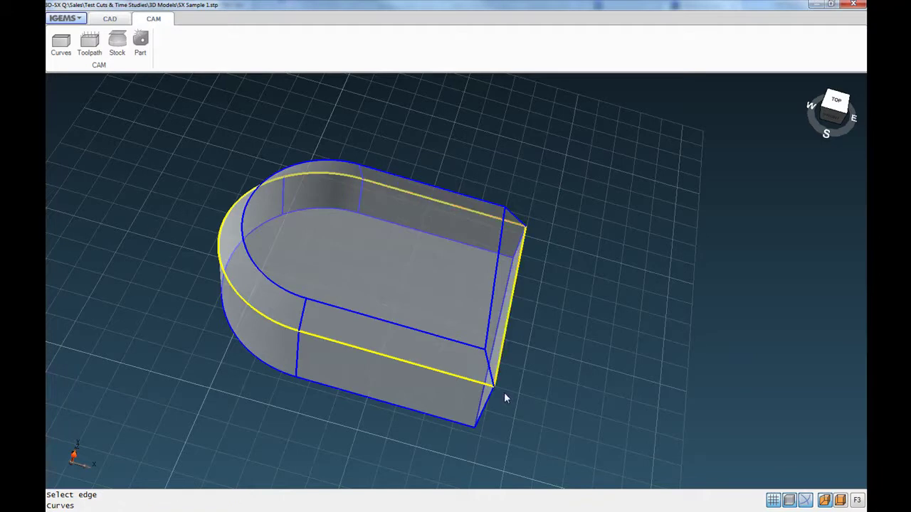
key("Return")
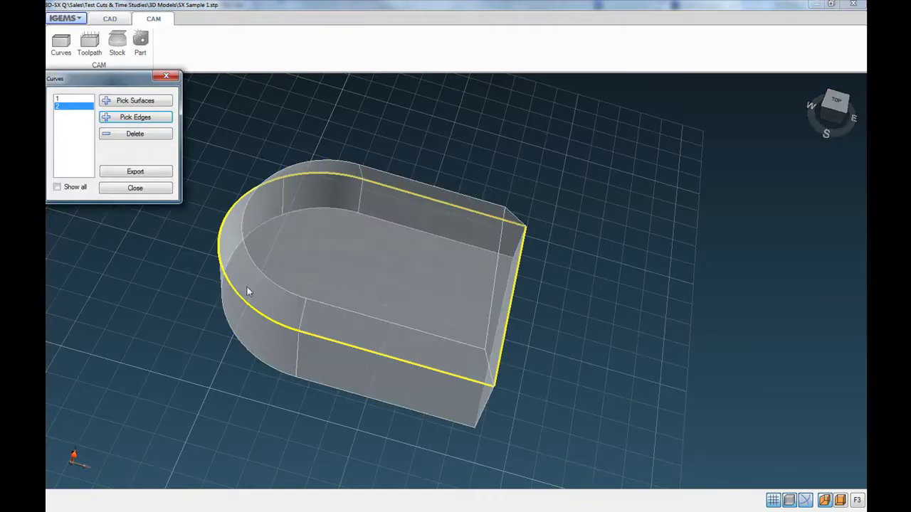
left_click(133, 189)
middle_click_drag(306, 252, 313, 191)
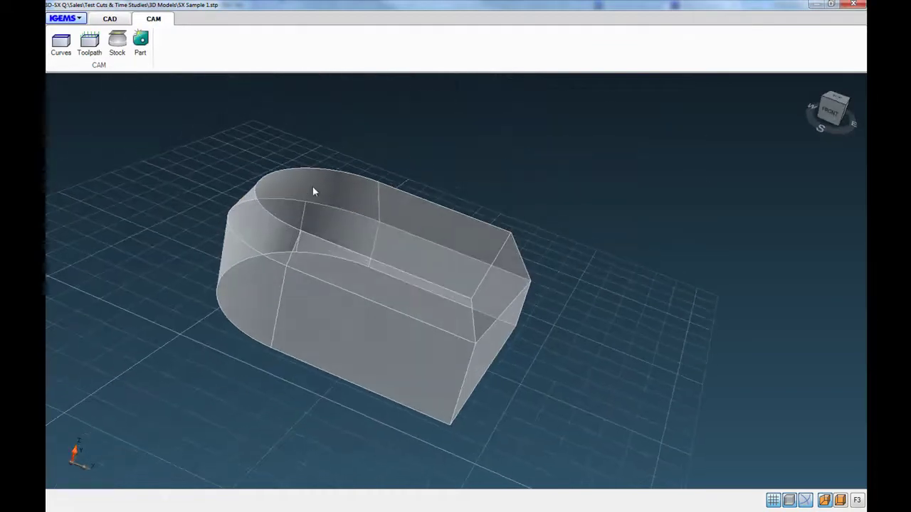
middle_click_drag(349, 275, 438, 313)
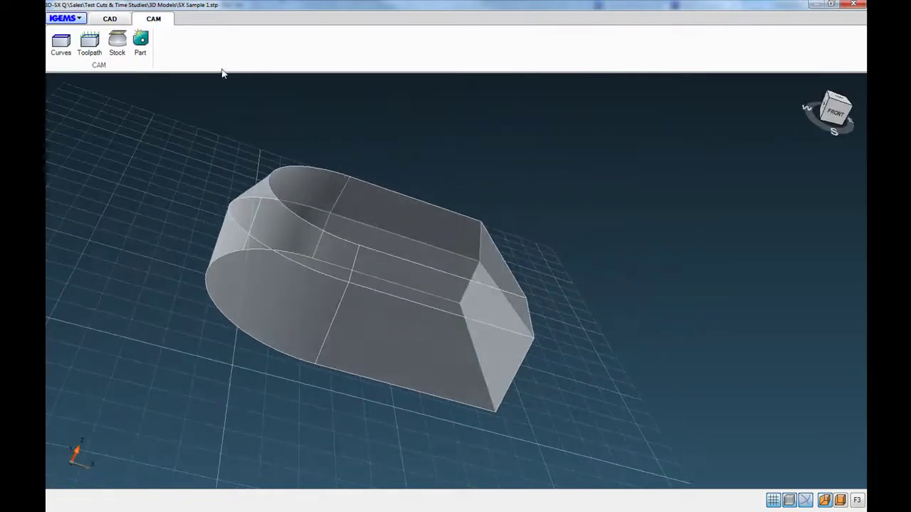
Add a new toolpath keeping Stationary piercing with tilted piercing
left_click(89, 41)
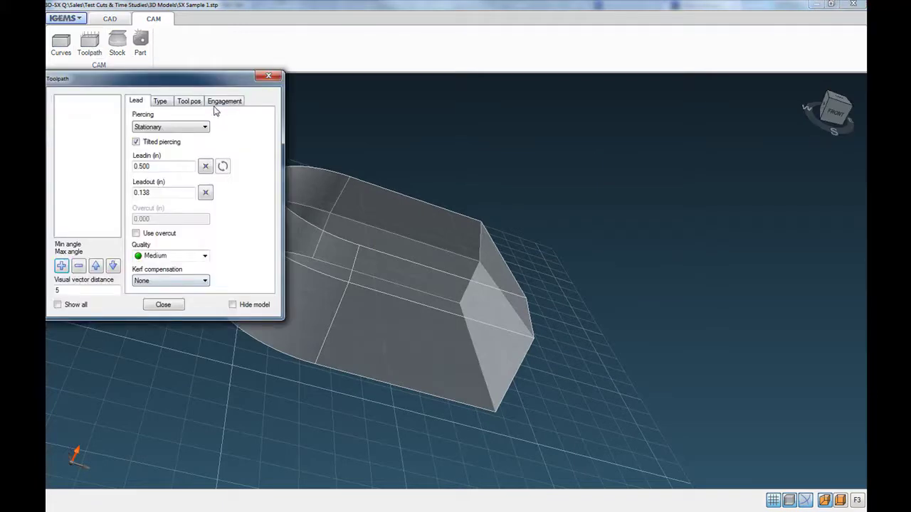
left_click(205, 128)
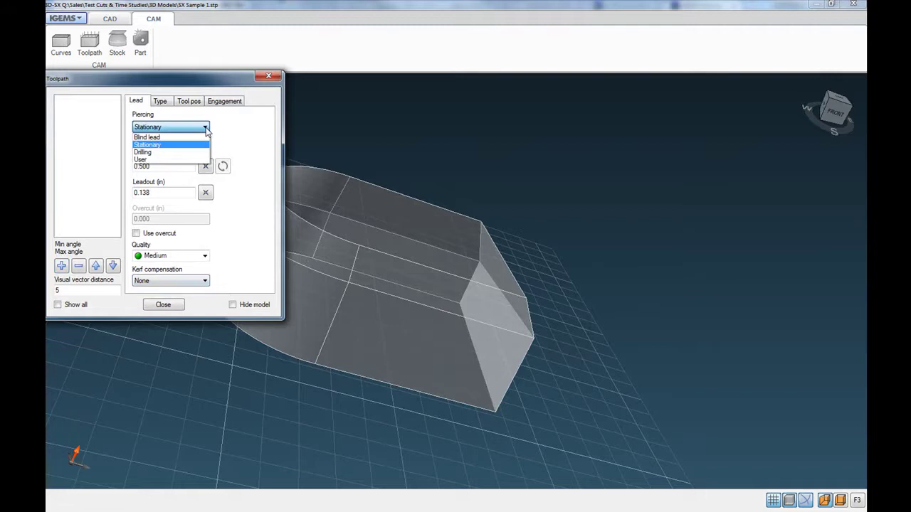
left_click(191, 144)
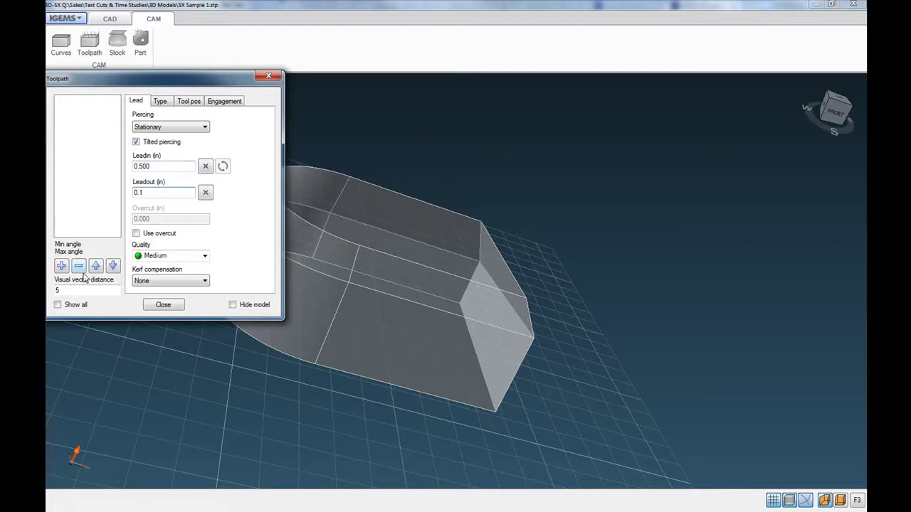
left_click(60, 267)
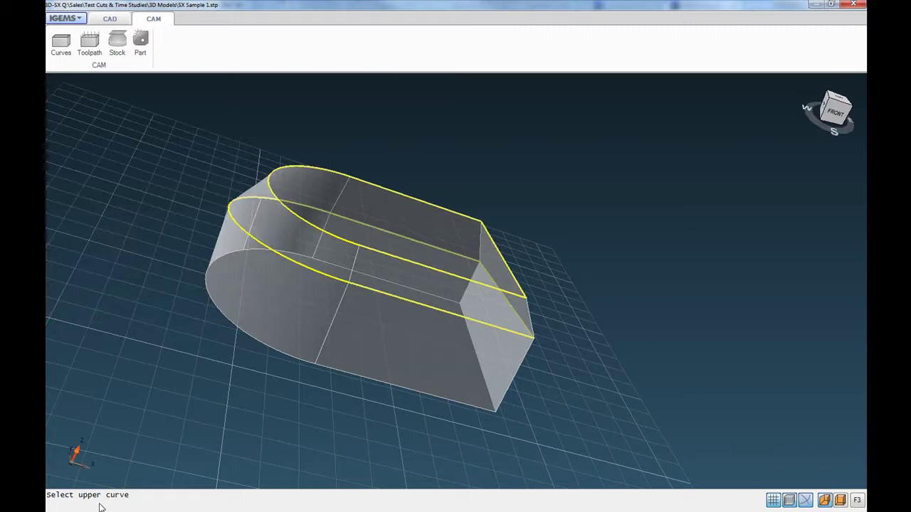
Pick the inner top edge as upper curve, starting and closing at the front corner vertex
middle_click_drag(146, 474, 152, 376)
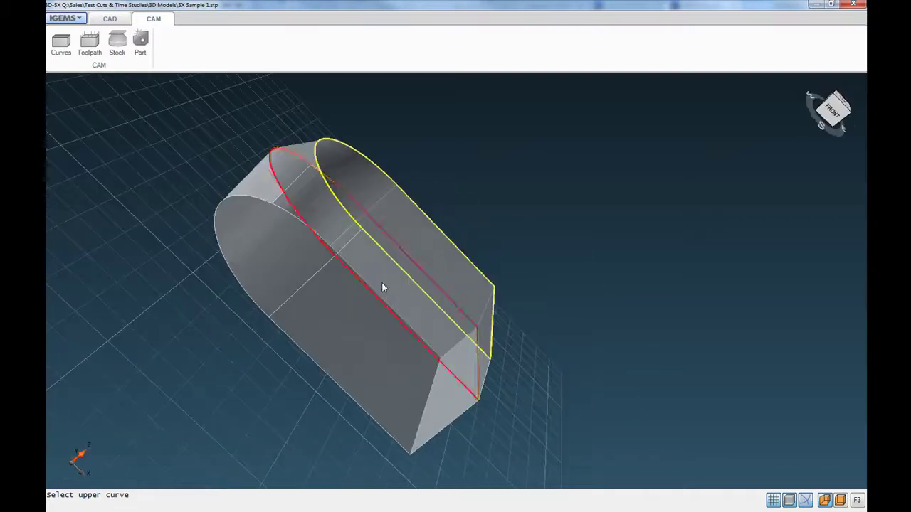
left_click(399, 270)
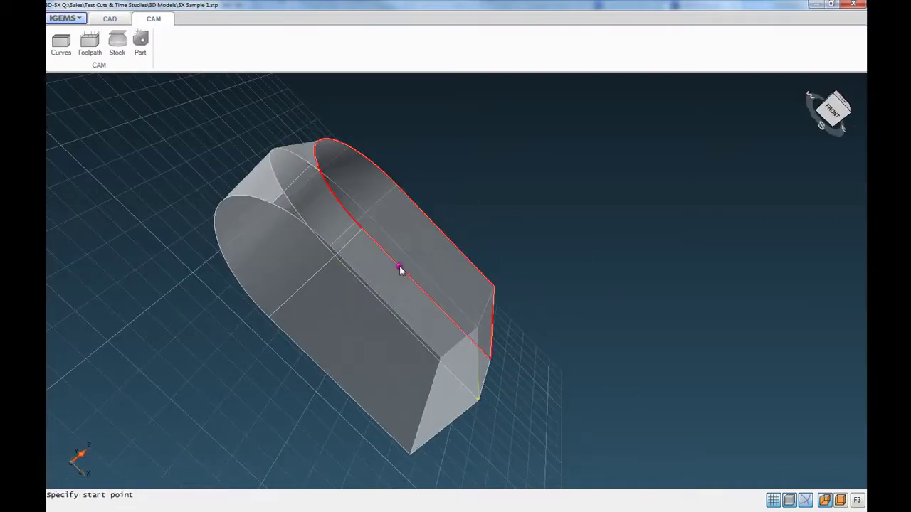
mouse_move(505, 364)
middle_mouse_down()
mouse_move(512, 309)
mouse_move(514, 358)
middle_mouse_up()
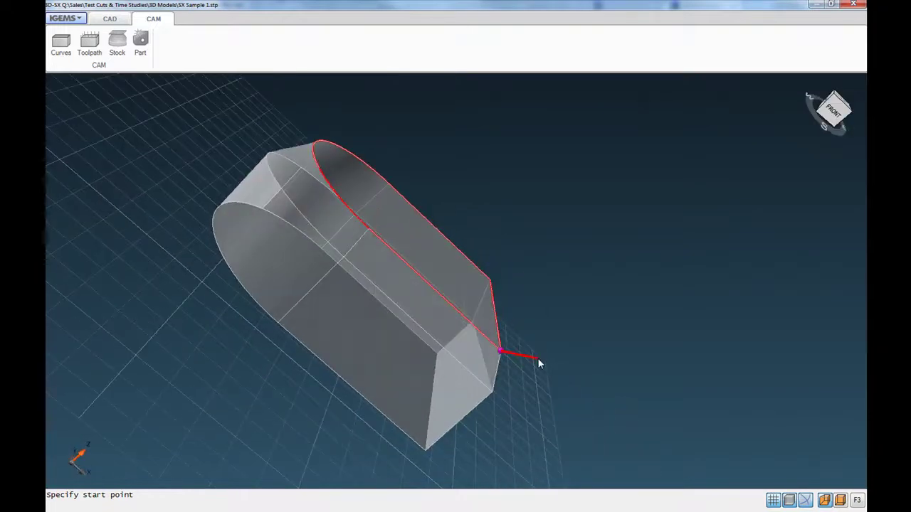
left_click(548, 362)
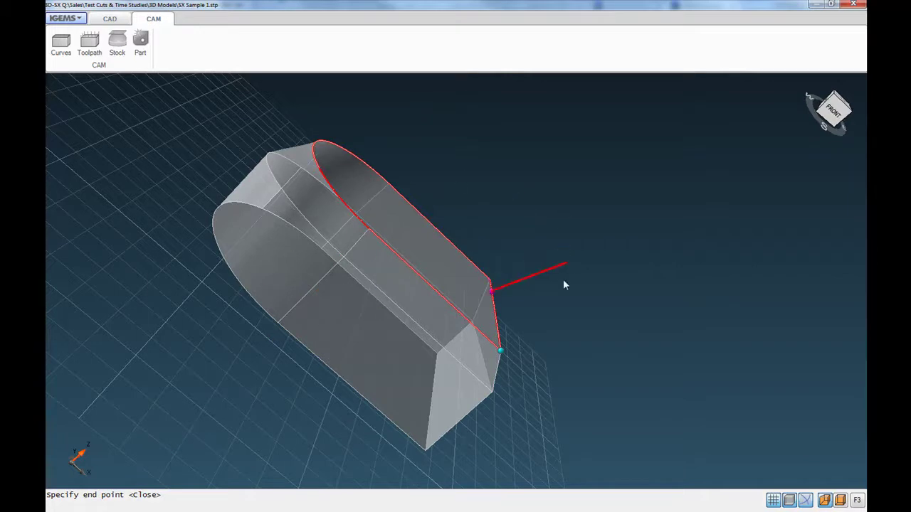
key("Return")
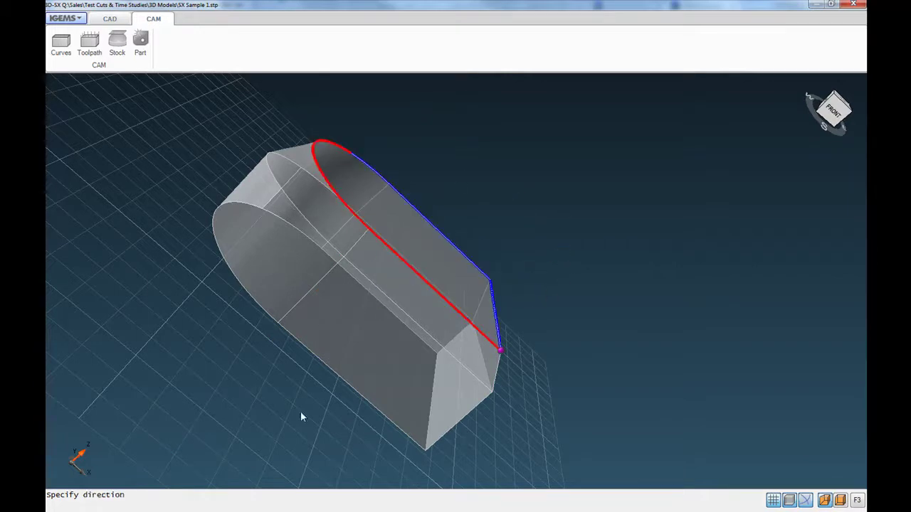
Accept the cutting direction and pick the inner bottom outline as the lower curve
middle_click_drag(295, 288, 586, 214)
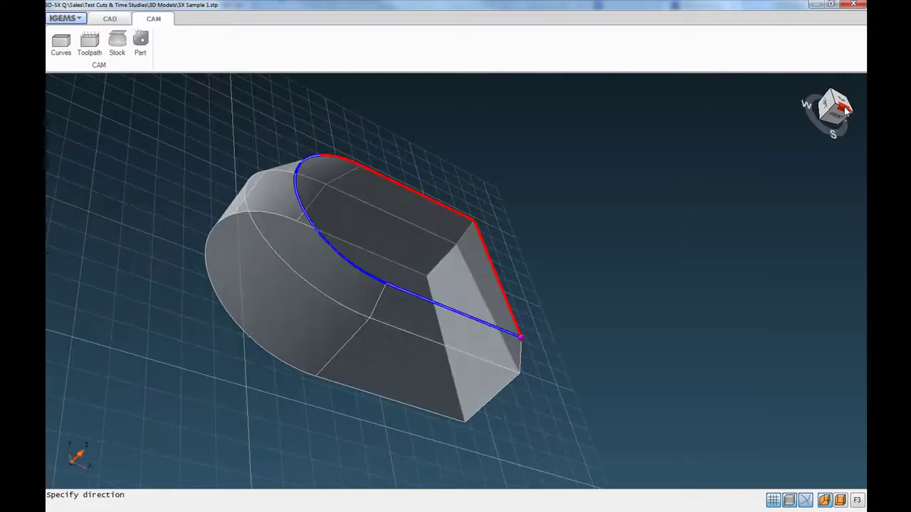
left_click(845, 108)
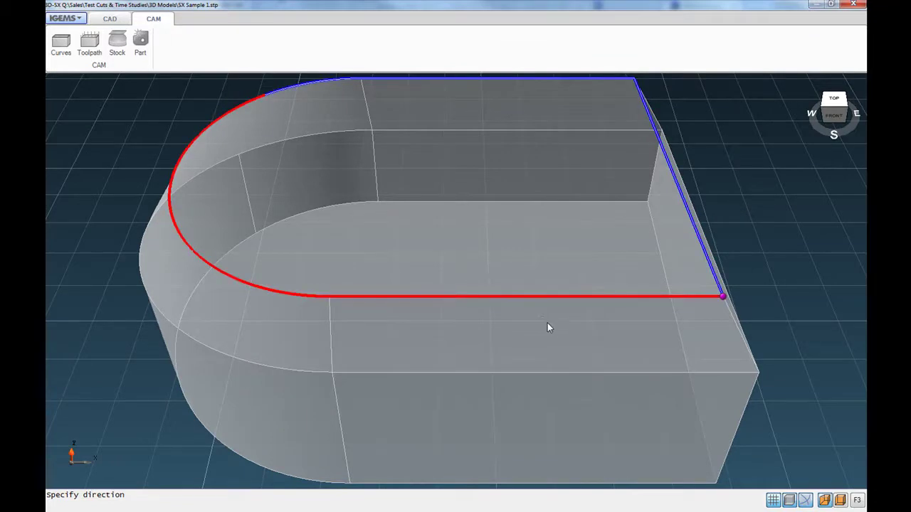
left_click(455, 307)
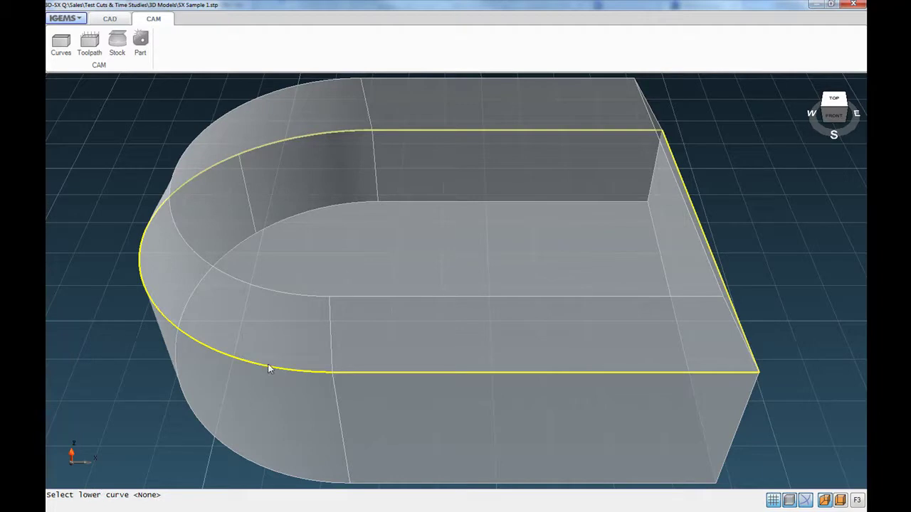
left_click(408, 371)
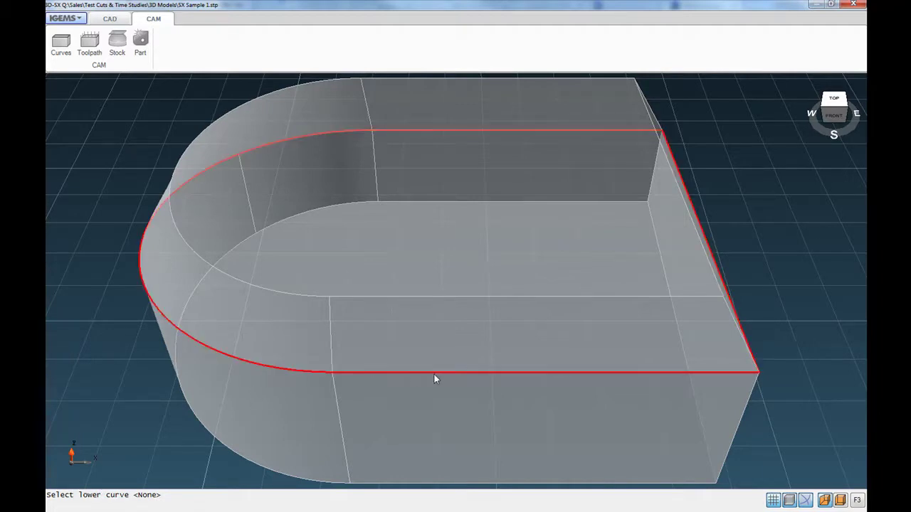
left_click(435, 378)
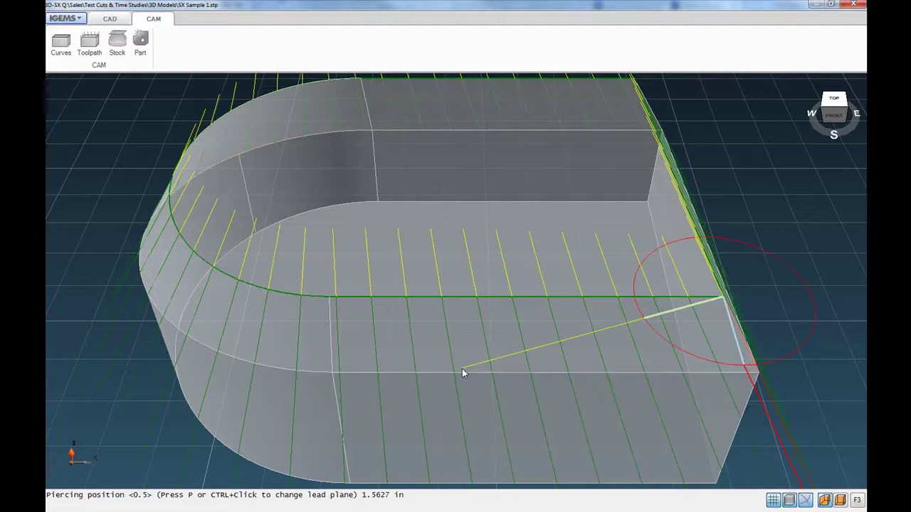
Place the lead-in and piercing point at the front corner, completing CUT 0 R
middle_click_drag(429, 340, 291, 346)
scroll(436, 346, "down", 2)
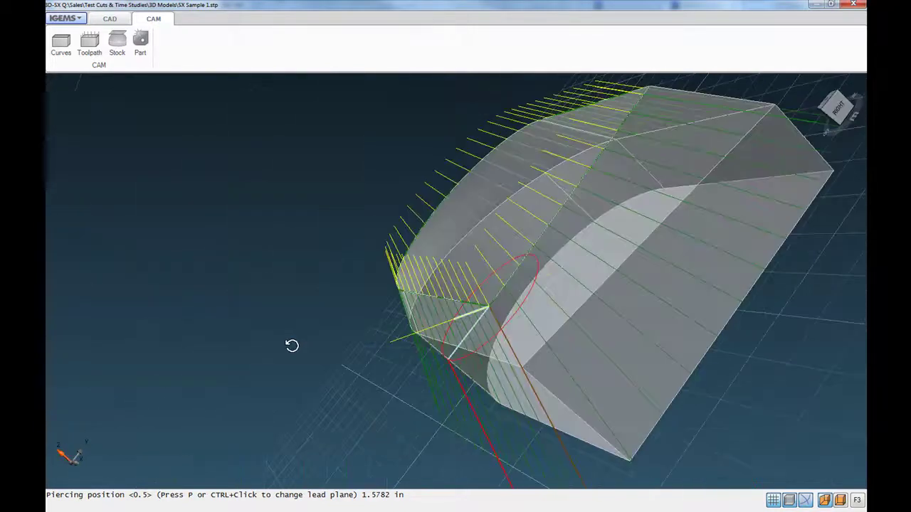
middle_click_drag(533, 285, 688, 270)
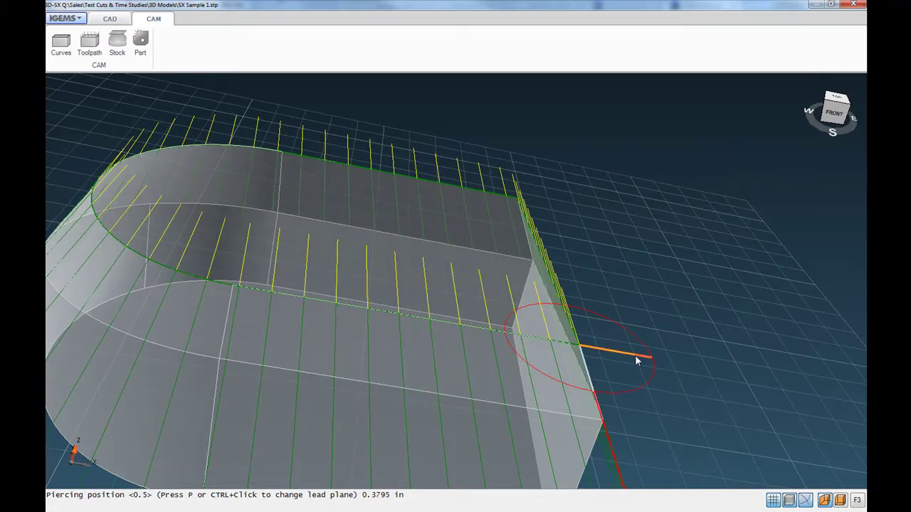
middle_click_drag(638, 369, 694, 321)
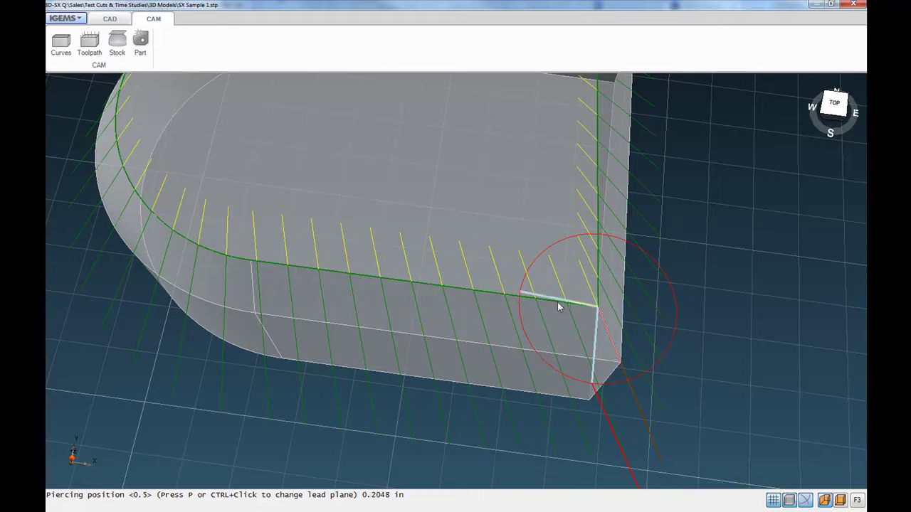
left_click(685, 317)
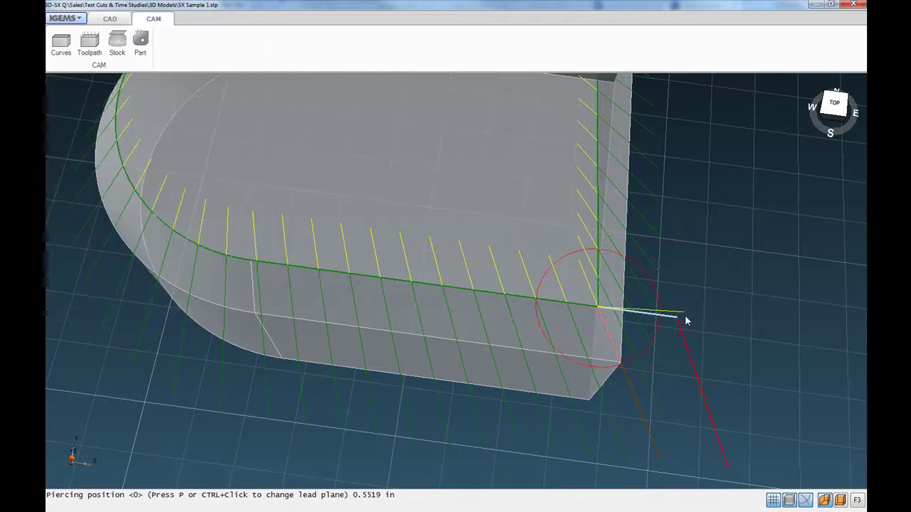
left_click(598, 346)
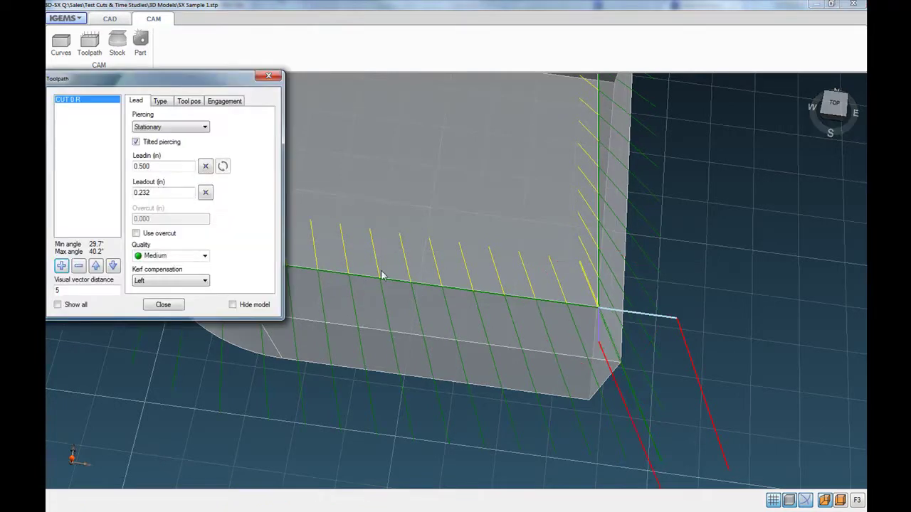
Set CUT 0 R's leadout to 0.25 in and its engagement to Tool - Lower
left_click(151, 193)
key("Return")
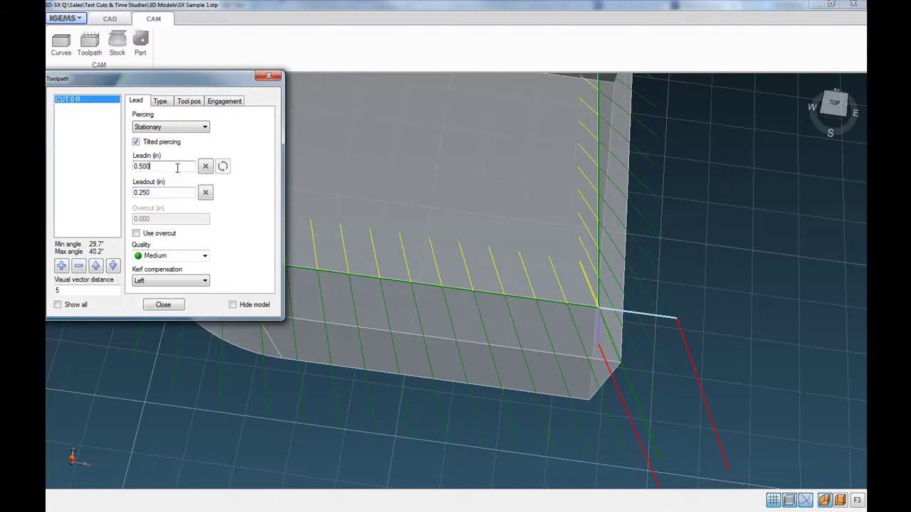
left_click(217, 103)
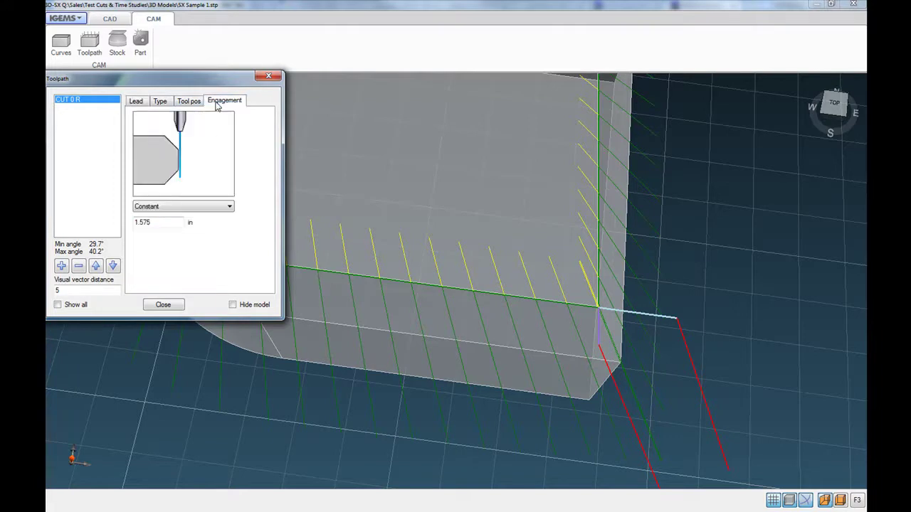
left_click(231, 207)
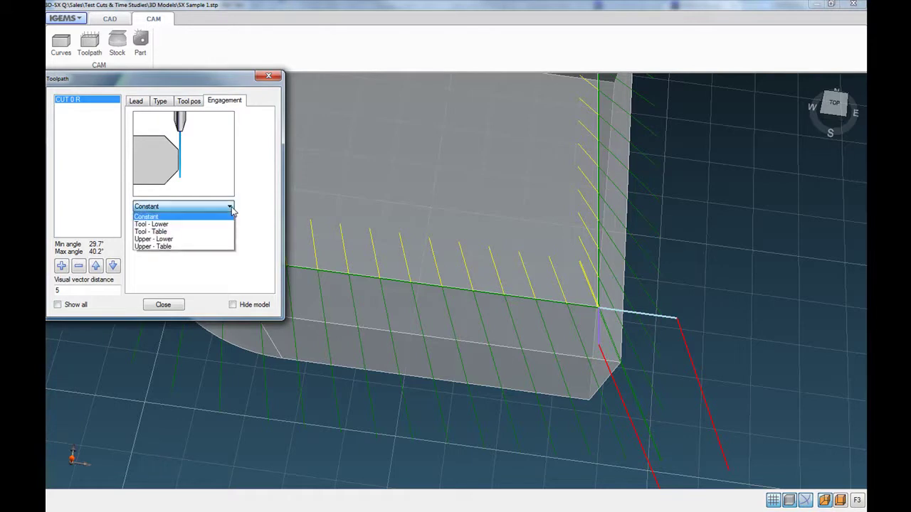
left_click(158, 226)
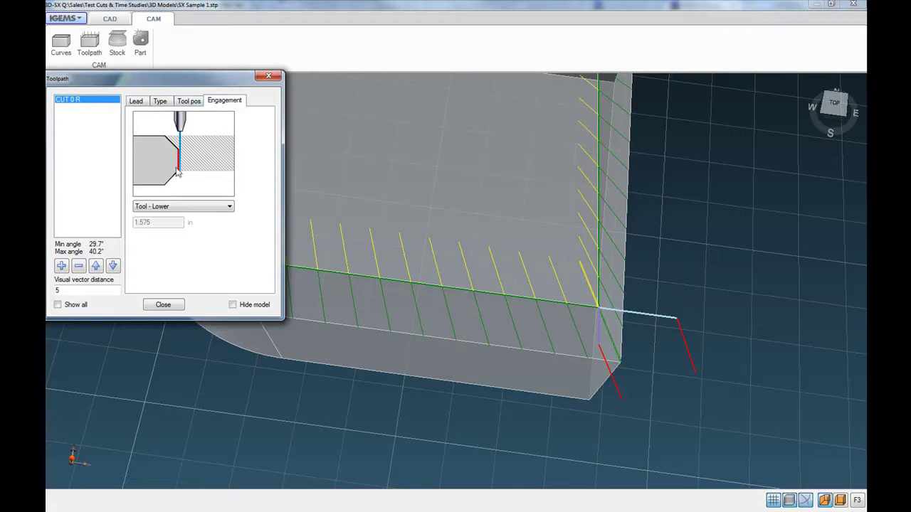
Keep CUT 0 R's tool position at Fixed Z with 1.575 in height
left_click(190, 103)
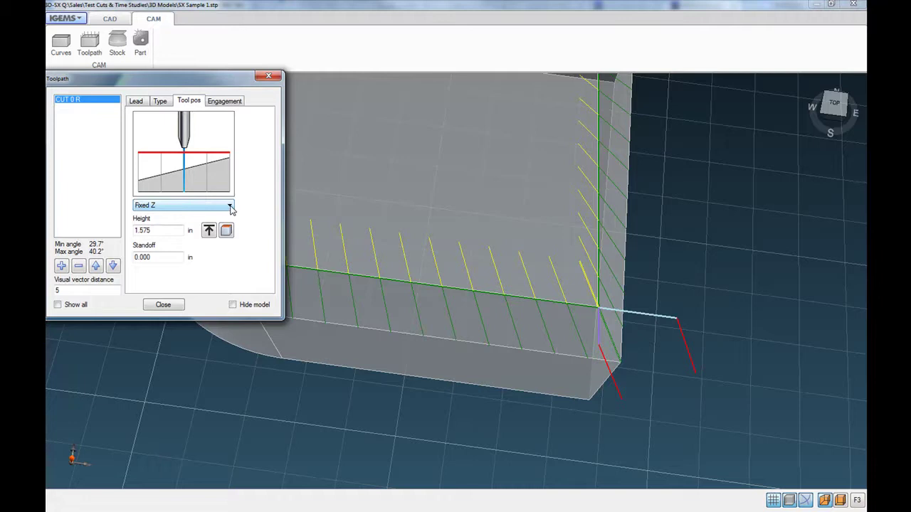
middle_click_drag(349, 231, 348, 100)
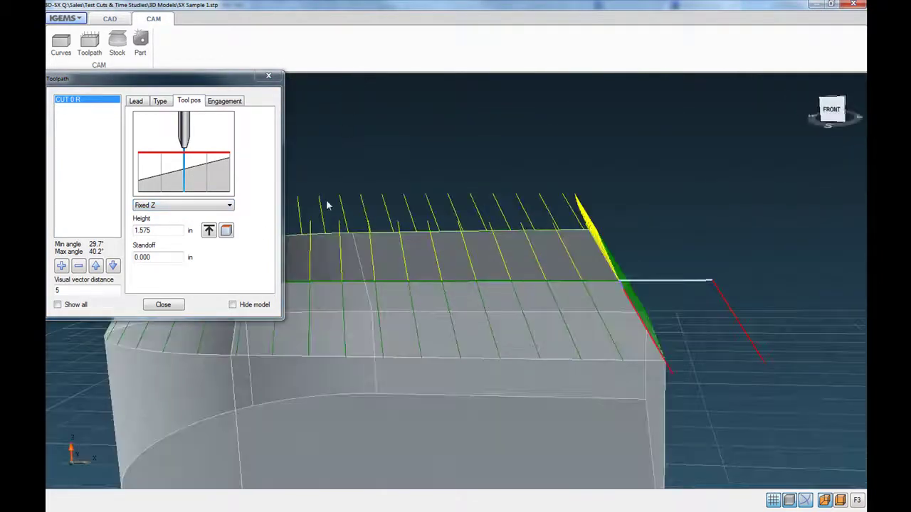
middle_click_drag(336, 181, 398, 206)
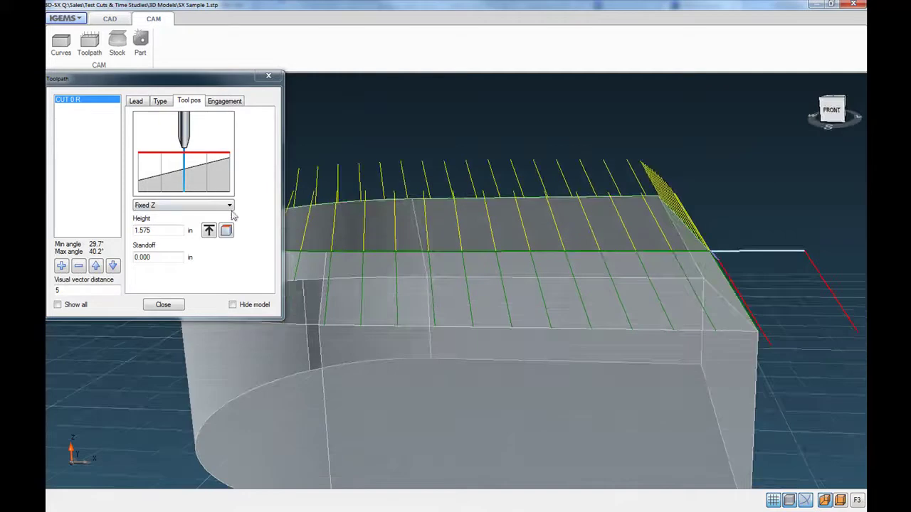
left_click(229, 205)
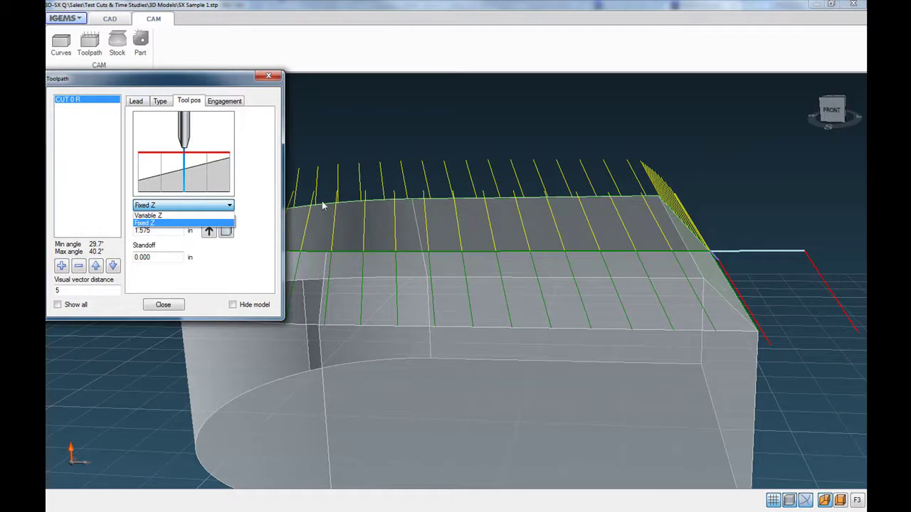
left_click(149, 225)
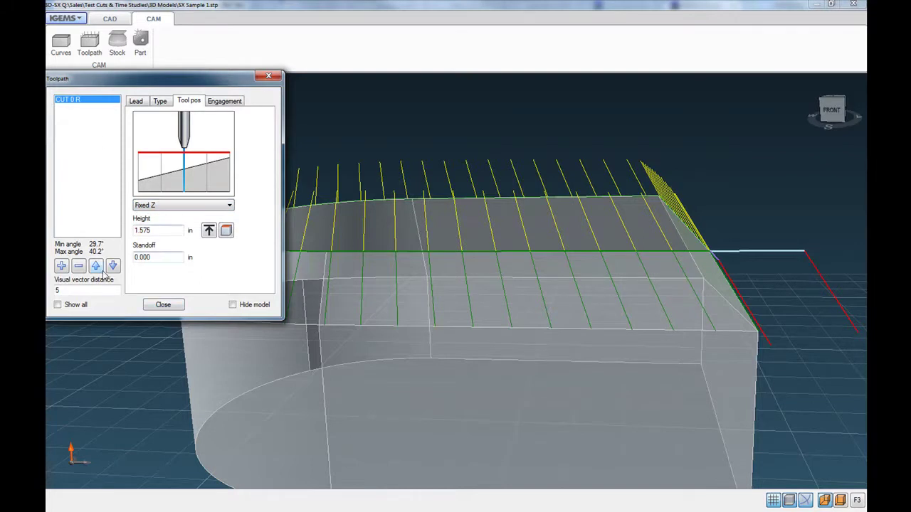
Add a second toolpath whose upper curve is the outer top edge, starting at the front corner
left_click(137, 102)
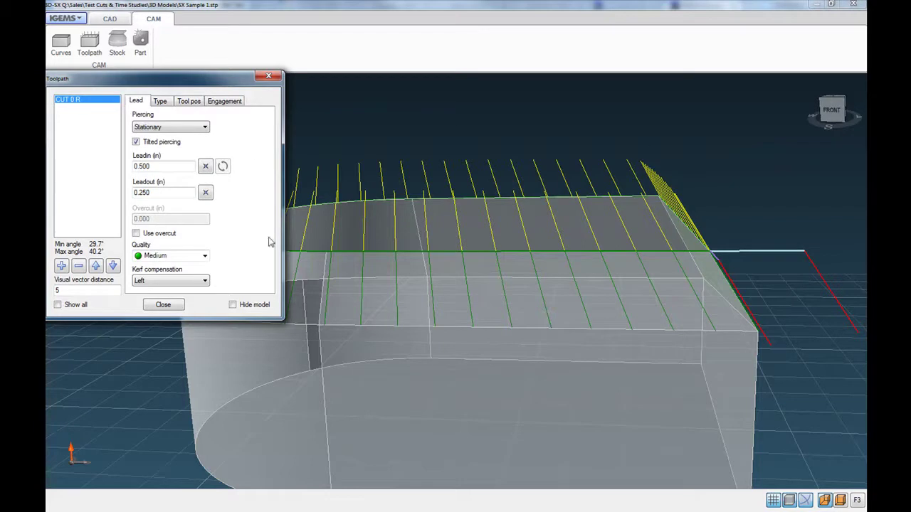
left_click(61, 266)
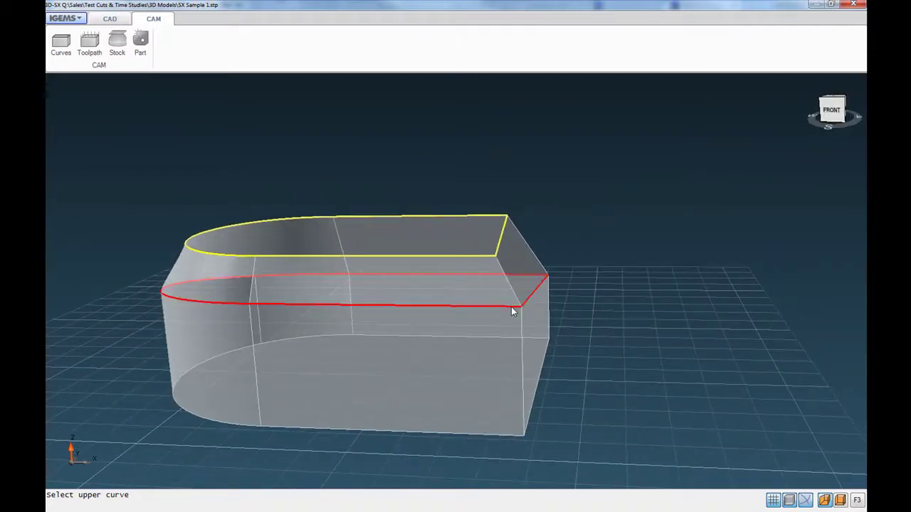
left_click(511, 308)
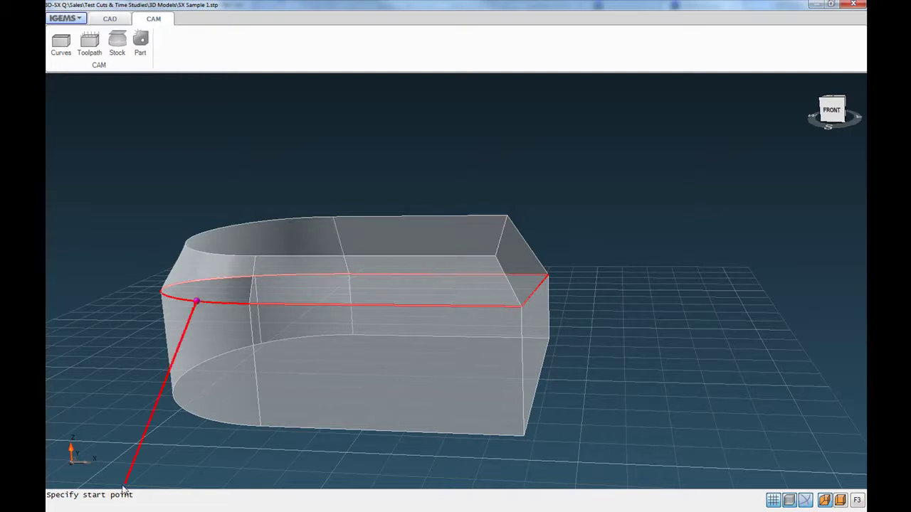
left_click(562, 351)
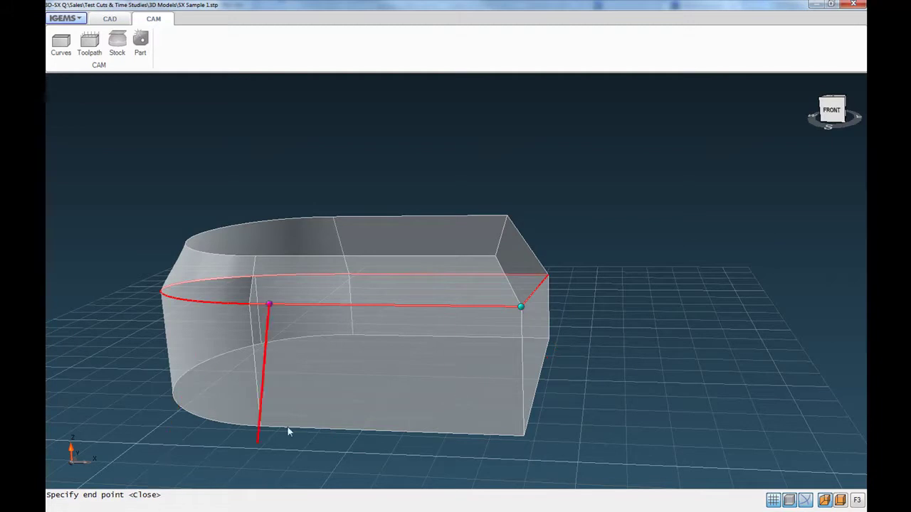
left_click(518, 342)
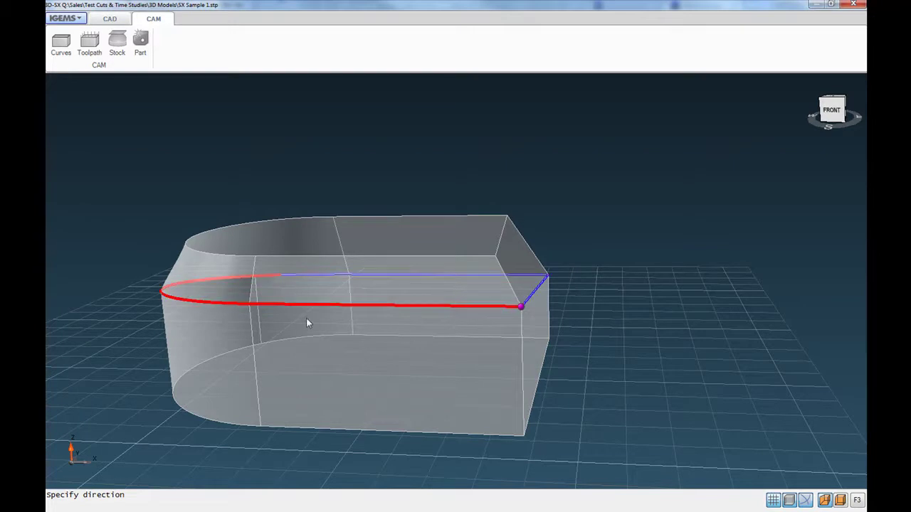
left_click(380, 320)
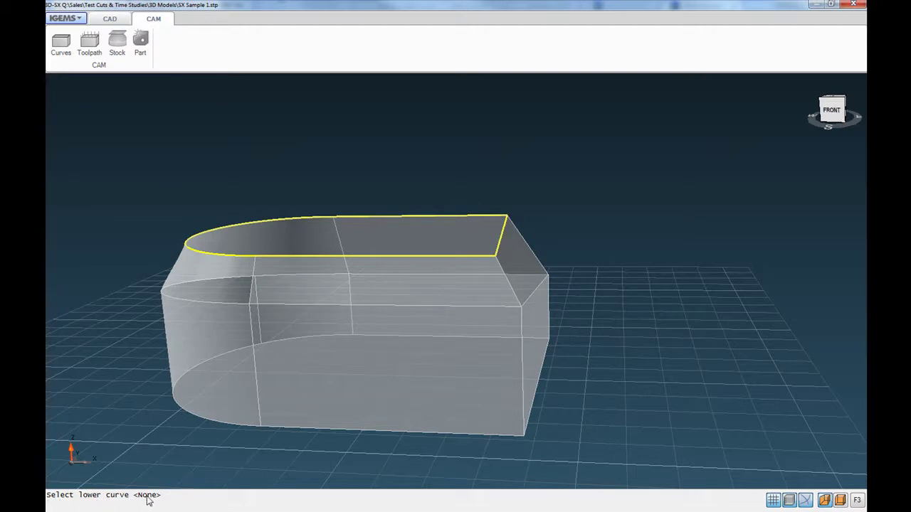
Leave the lower curve empty and pierce CUT 1 F at the front corner with 0.189 in lead-out
key("Return")
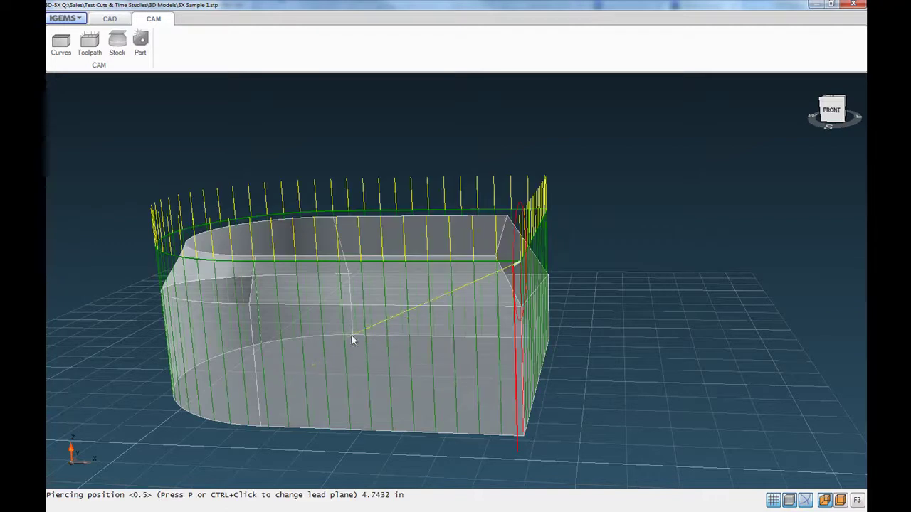
mouse_move(512, 260)
middle_mouse_down()
mouse_move(474, 309)
mouse_move(376, 305)
mouse_move(368, 271)
mouse_move(334, 302)
mouse_move(488, 360)
mouse_move(412, 385)
mouse_move(395, 372)
mouse_move(444, 222)
middle_mouse_up()
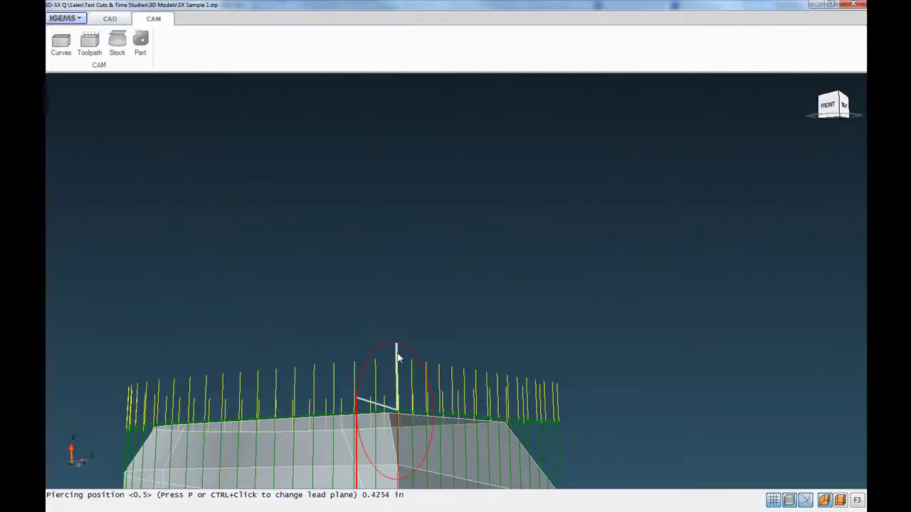
middle_click_drag(396, 363, 286, 481)
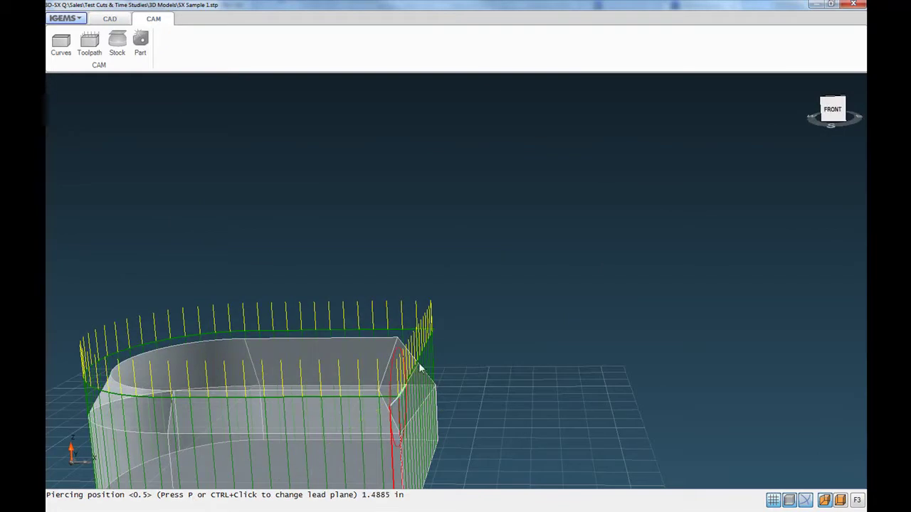
middle_click_drag(407, 335, 421, 385)
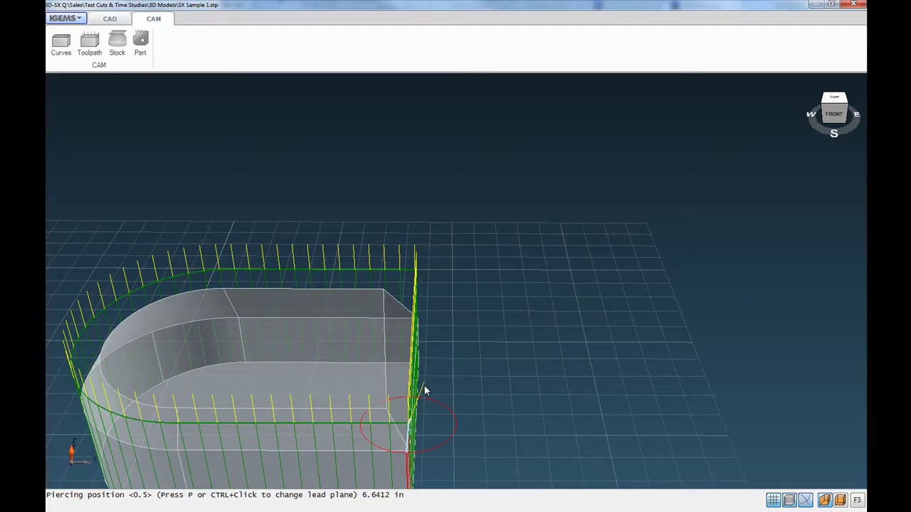
middle_click_drag(418, 416, 423, 476)
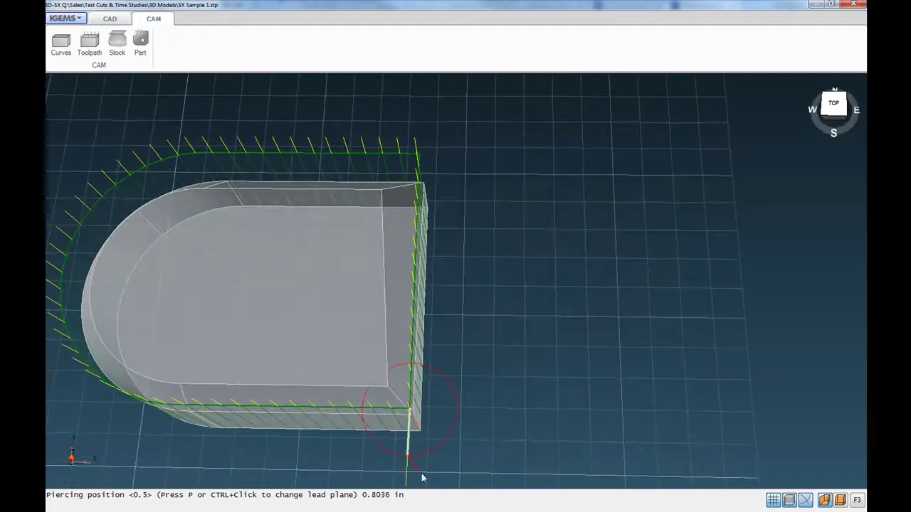
middle_click_drag(433, 434, 430, 303)
middle_click_drag(433, 316, 427, 437)
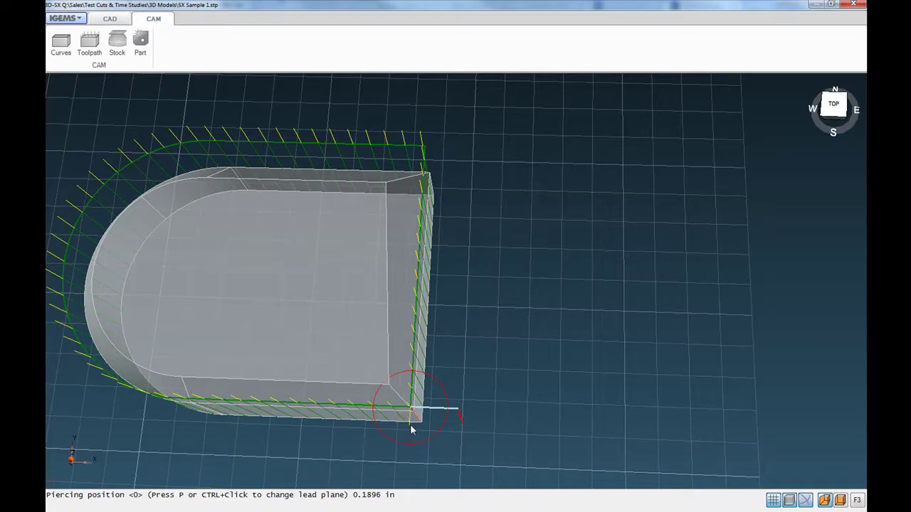
left_click(410, 425)
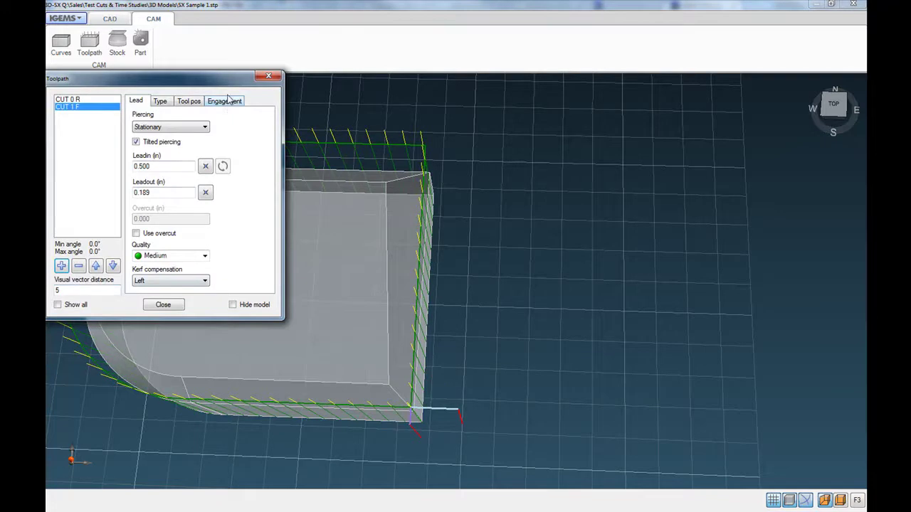
Review the Engagement and Tool pos settings (Fixed Z at 1.575 in), then close the toolpath window
left_click(225, 102)
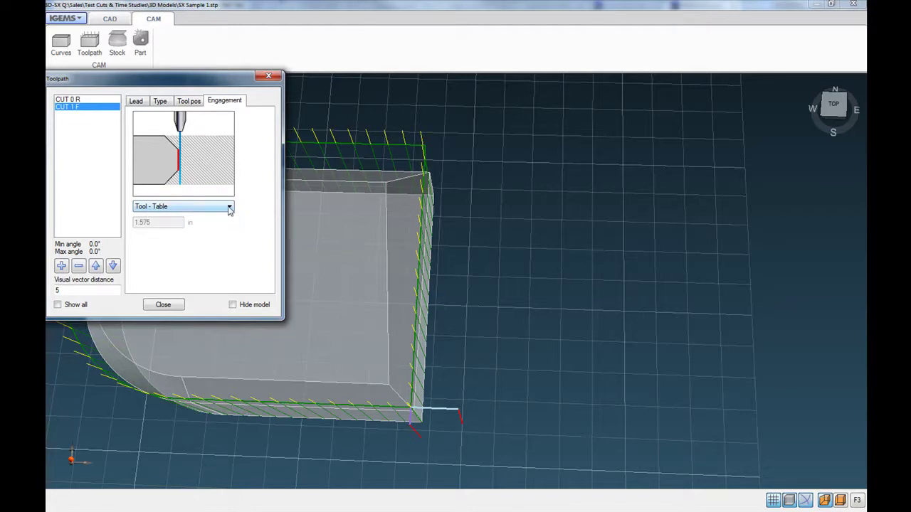
left_click(191, 103)
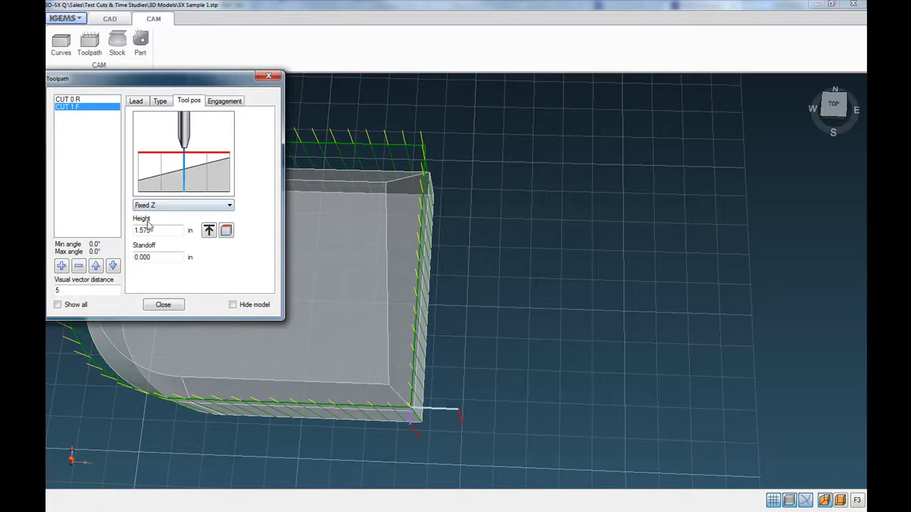
left_click(163, 305)
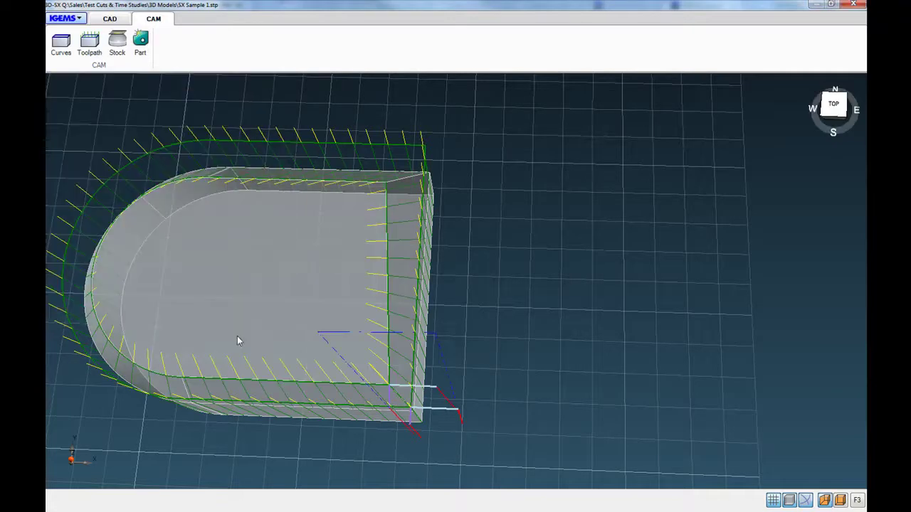
Inspect both cuts from top and front views using the view cube
middle_click_drag(238, 340, 651, 95)
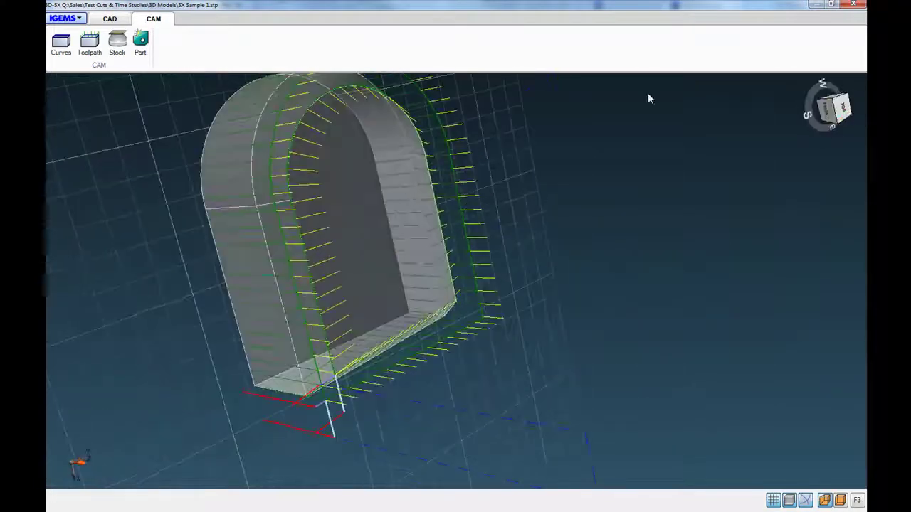
left_click(836, 108)
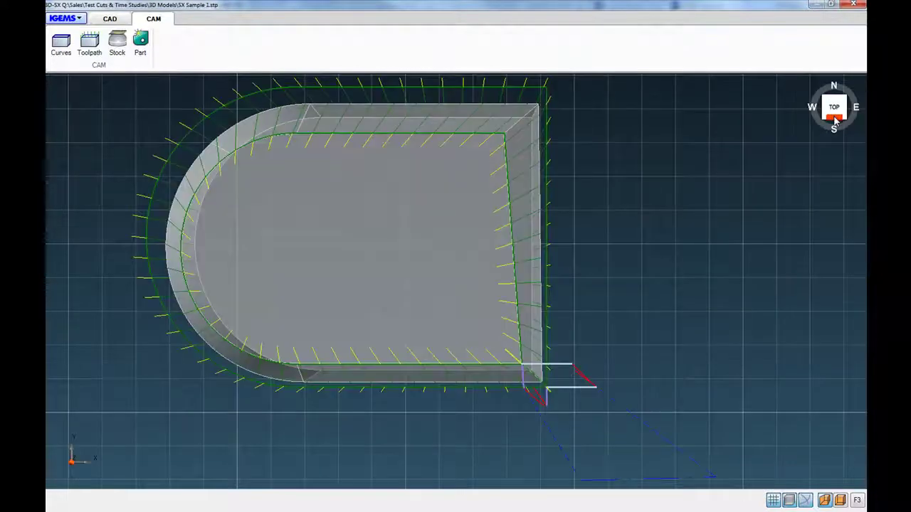
left_click(835, 120)
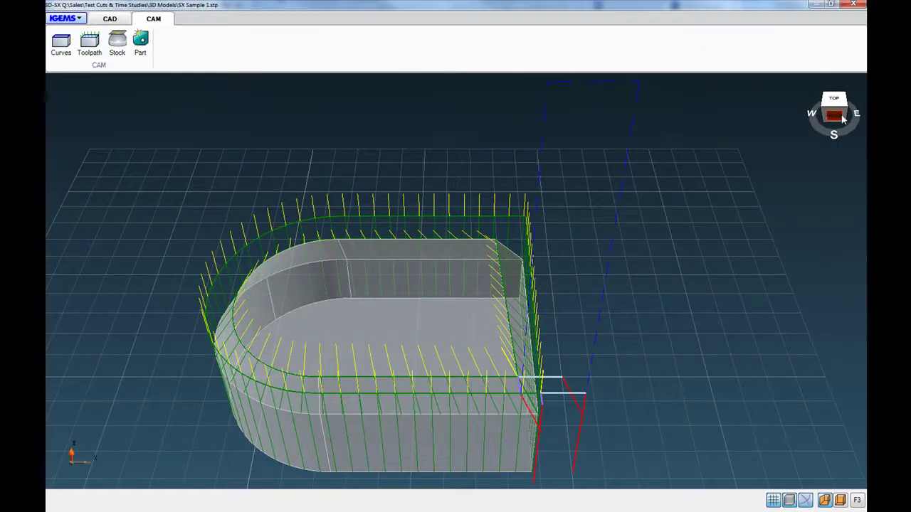
left_click(840, 118)
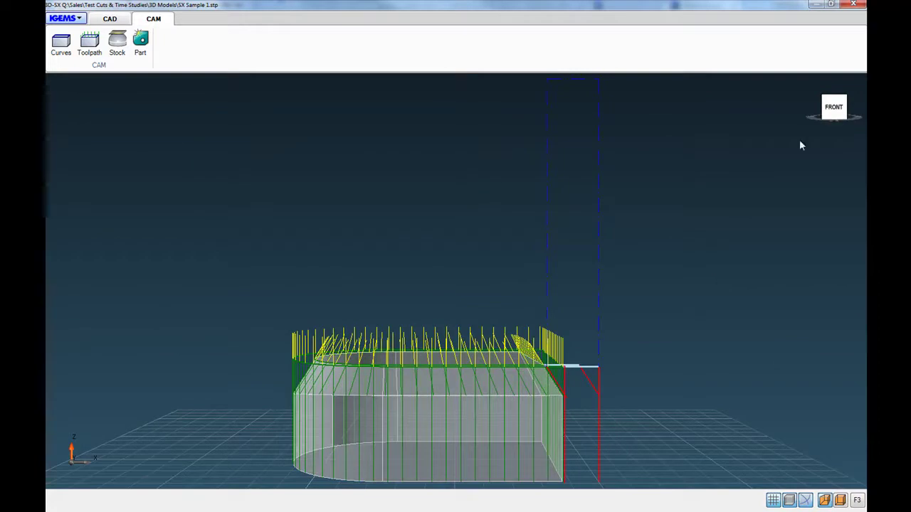
middle_click_drag(635, 317, 556, 296)
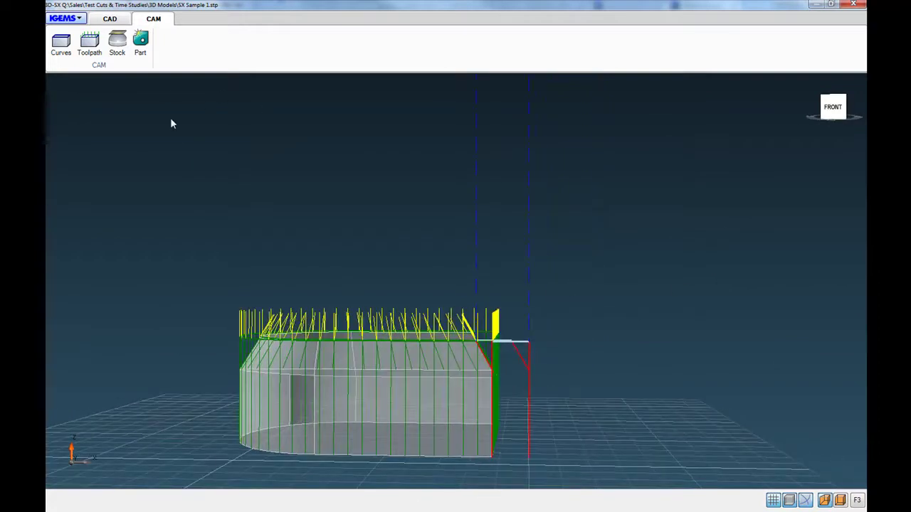
Create a part from the finished cuts and set its cut order
left_click(142, 43)
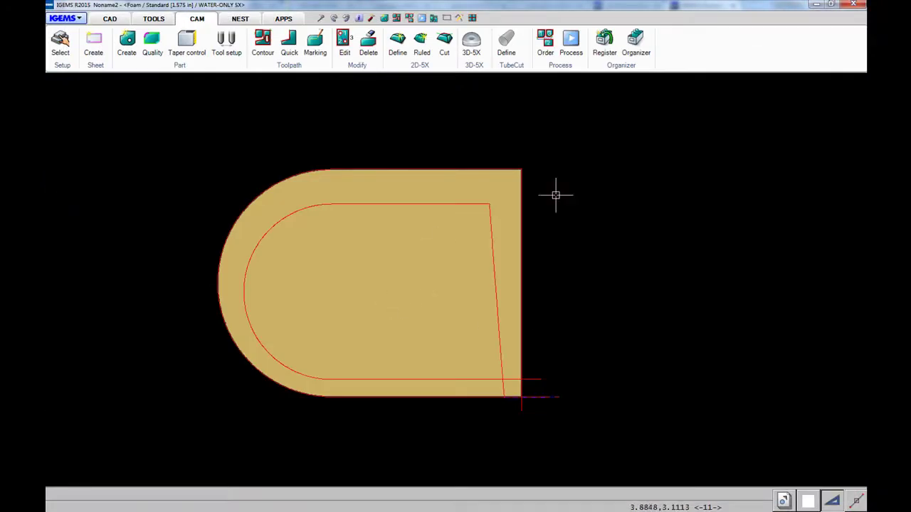
scroll(549, 148, "down", 1)
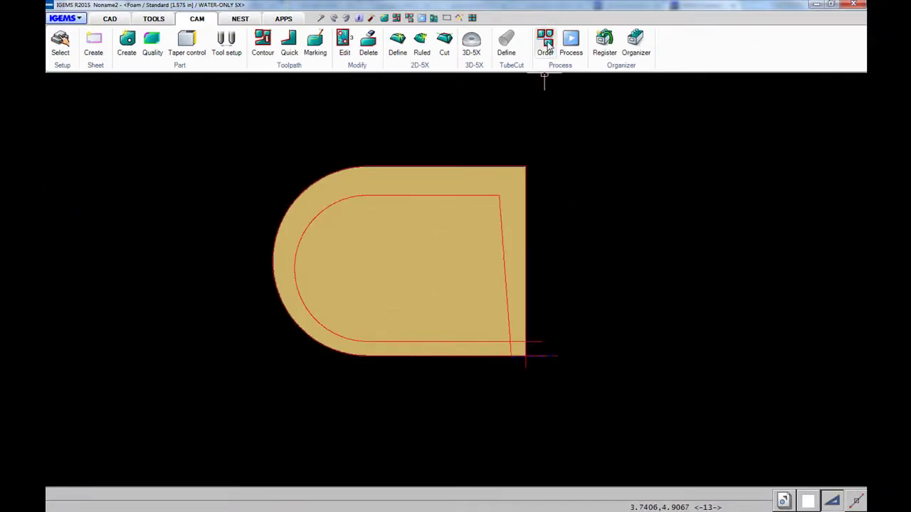
left_click(545, 43)
left_click(526, 354)
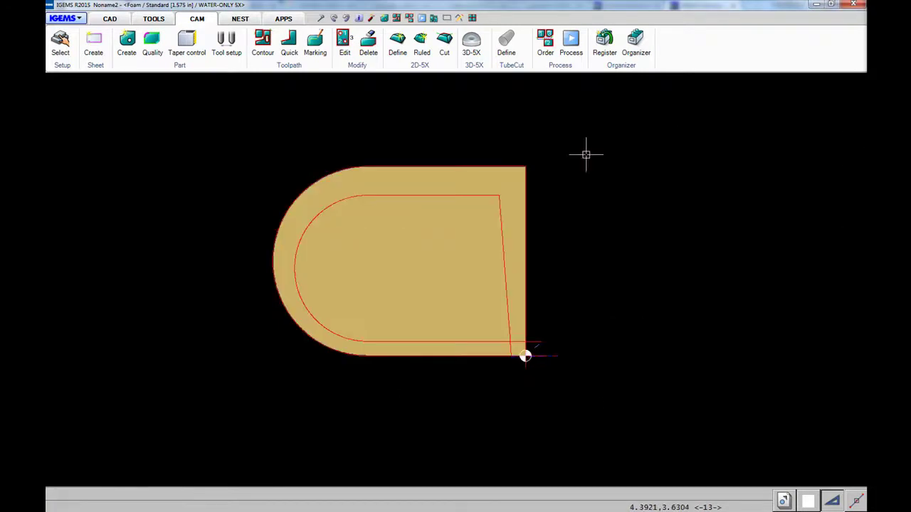
Process the part and launch the 3D simulation in the 5X simulator
left_click(571, 44)
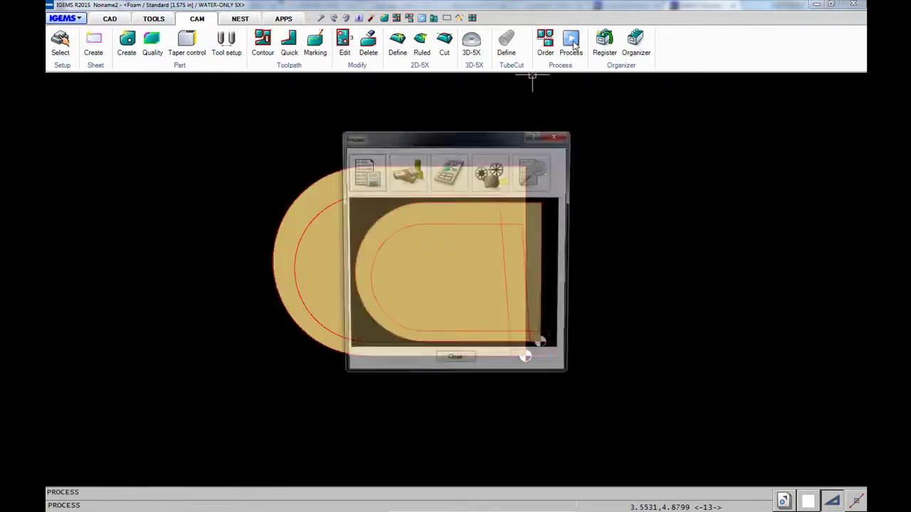
left_click(491, 172)
left_click(499, 198)
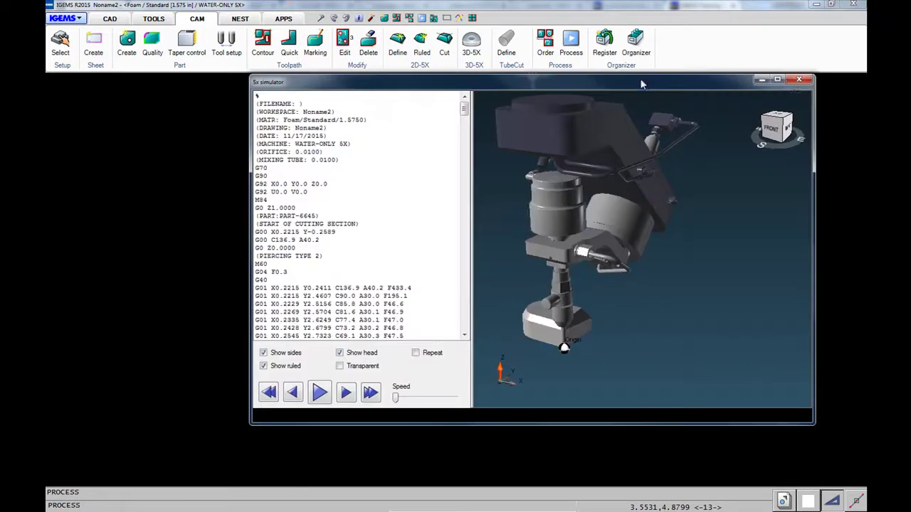
Maximize the simulator, play, then pause and jump through G-code lines X1.9750 Y3.4237 and X0.9977
left_click(813, 75)
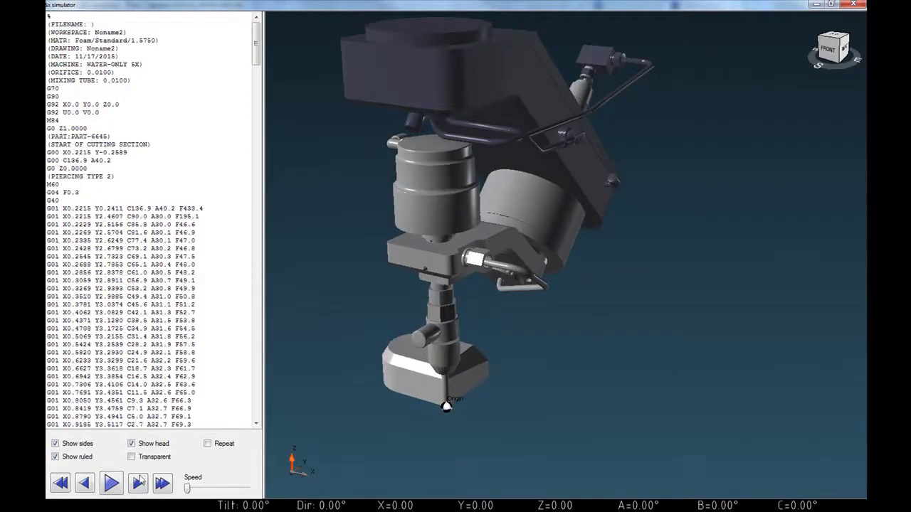
left_click(111, 489)
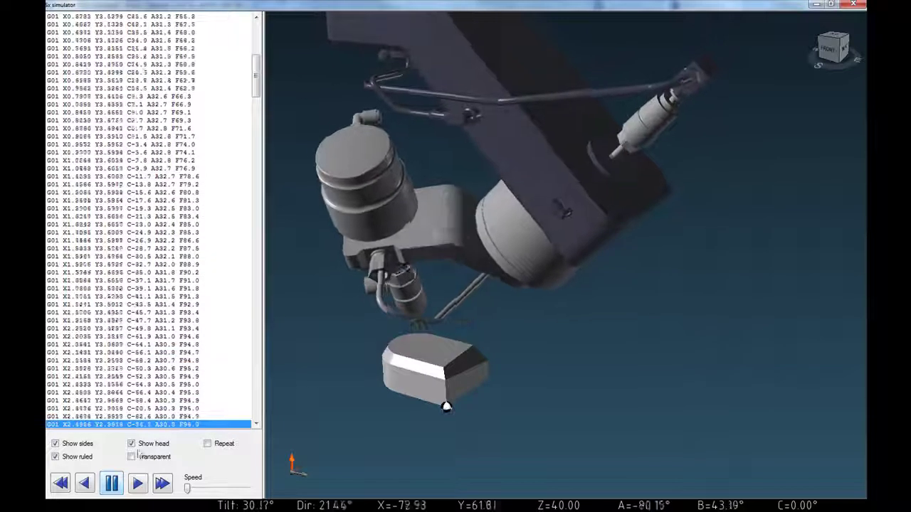
left_click(111, 484)
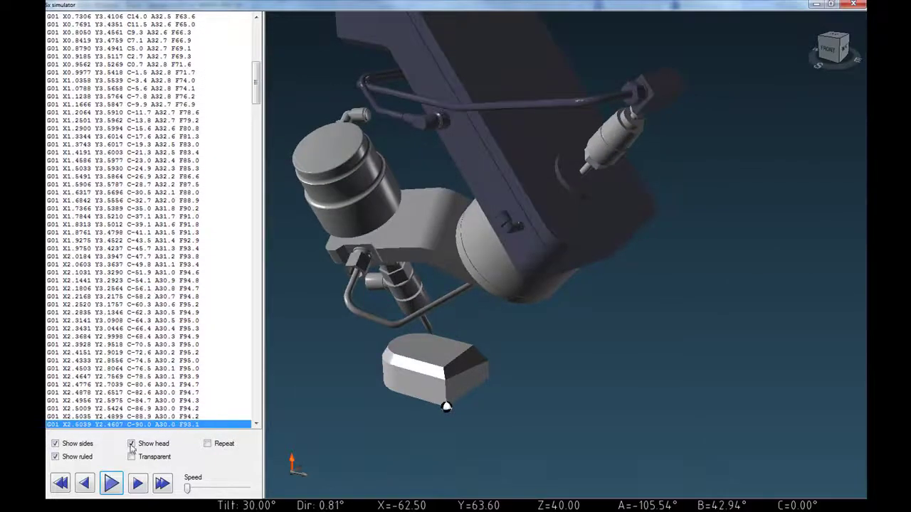
left_click(144, 248)
left_click_drag(142, 185, 135, 76)
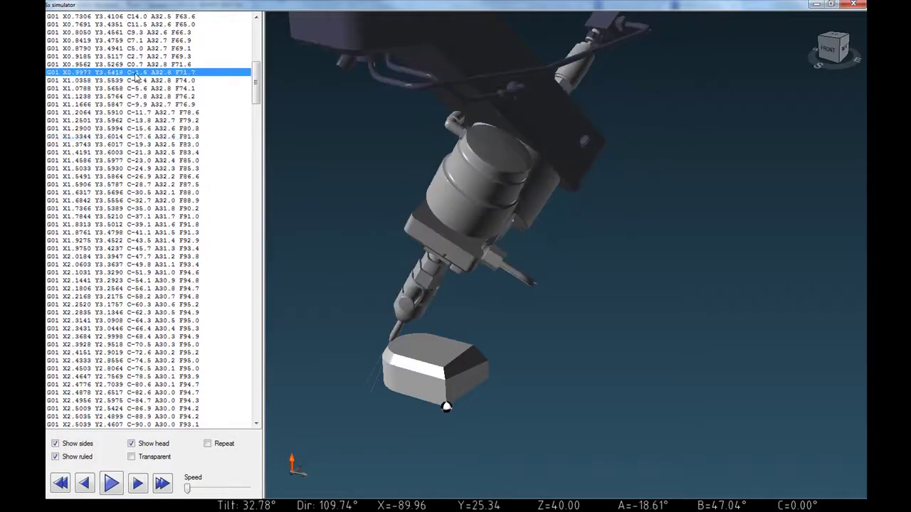
Resume playback and raise the simulation speed to 40x
left_click(114, 484)
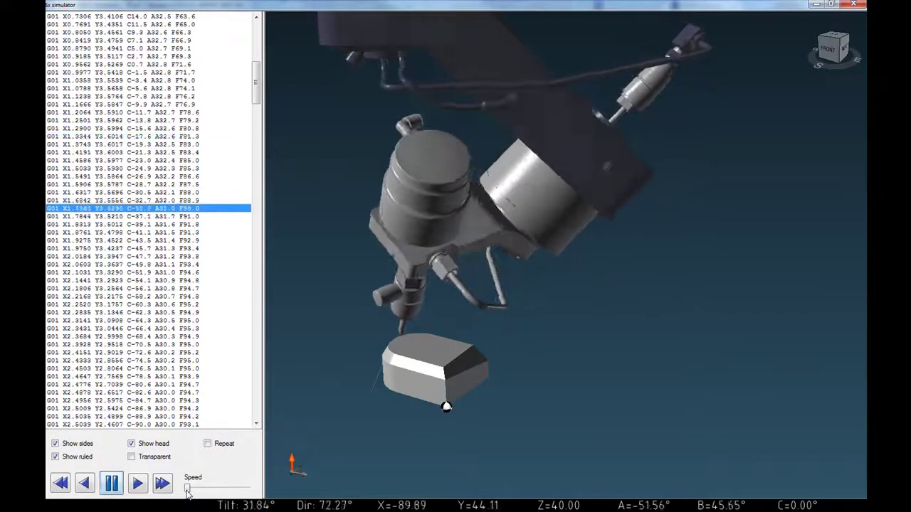
left_click_drag(187, 491, 190, 491)
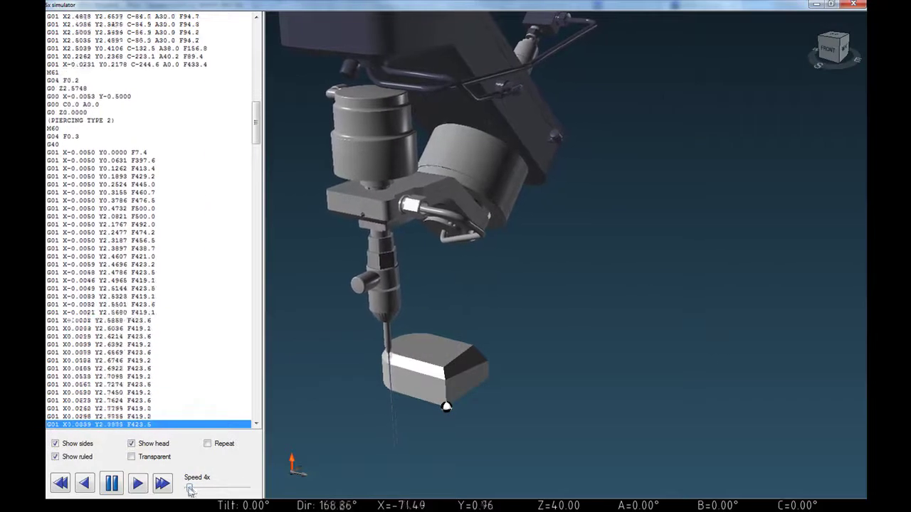
left_click_drag(190, 491, 211, 491)
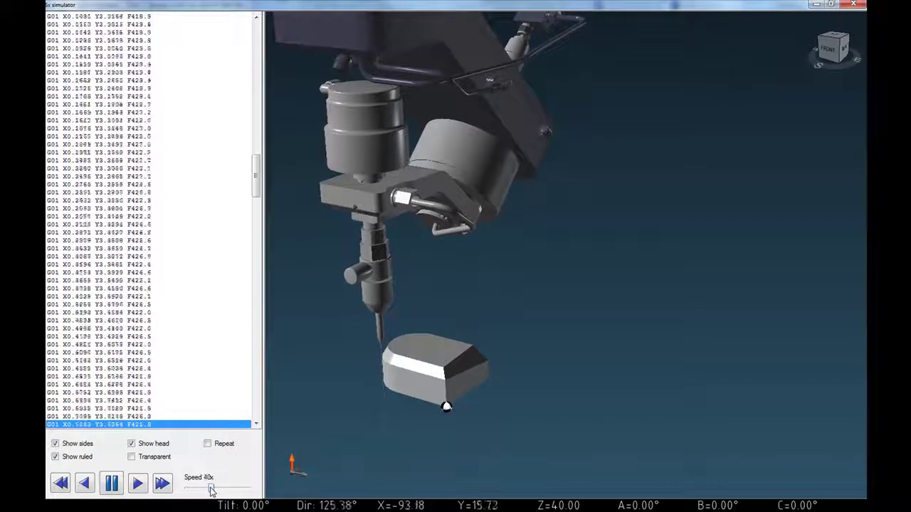